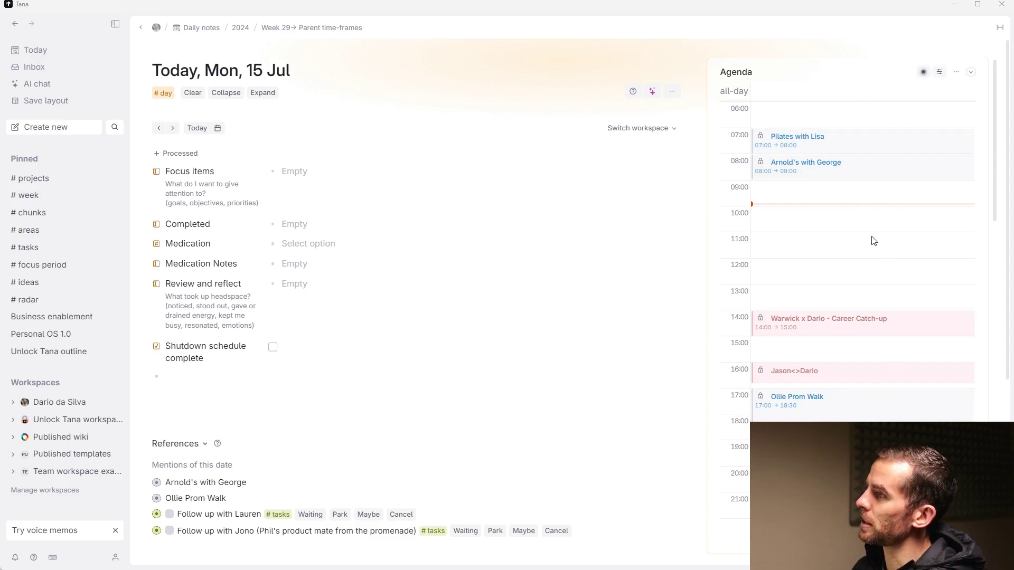
- Drag items in the agenda panel beside the Mon 15 Jul daily note
mouse_move(873, 143)
left_mouse_down()
mouse_move(815, 158)
mouse_move(829, 172)
mouse_move(849, 376)
mouse_move(860, 328)
mouse_move(860, 370)
mouse_move(855, 324)
left_mouse_up()
left_click_drag(796, 330, 807, 328)
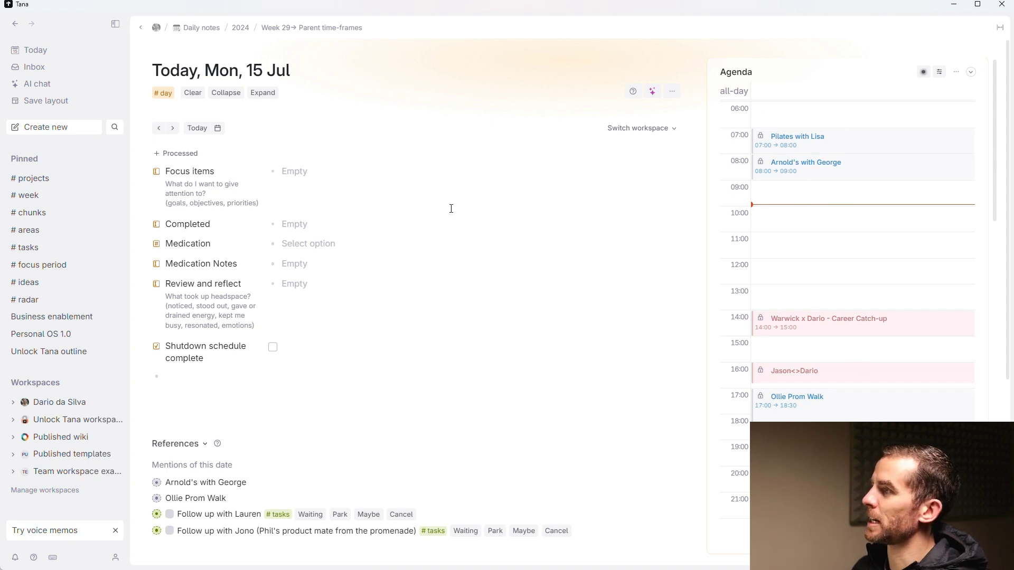
- View Sunday 14 Jul's note, then return to today's Mon 15 Jul note
left_click(159, 129)
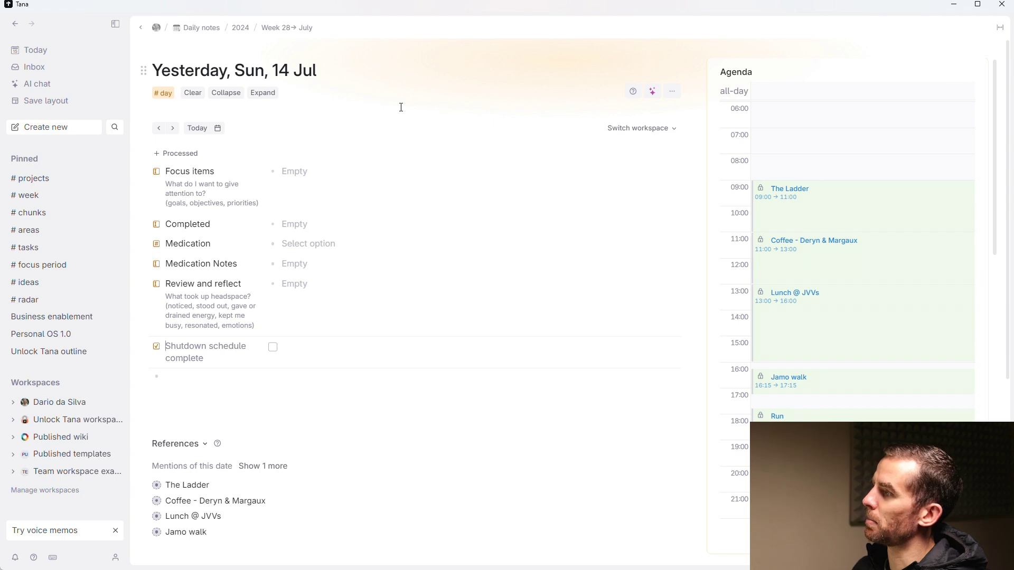
scroll(874, 252, "down", 1)
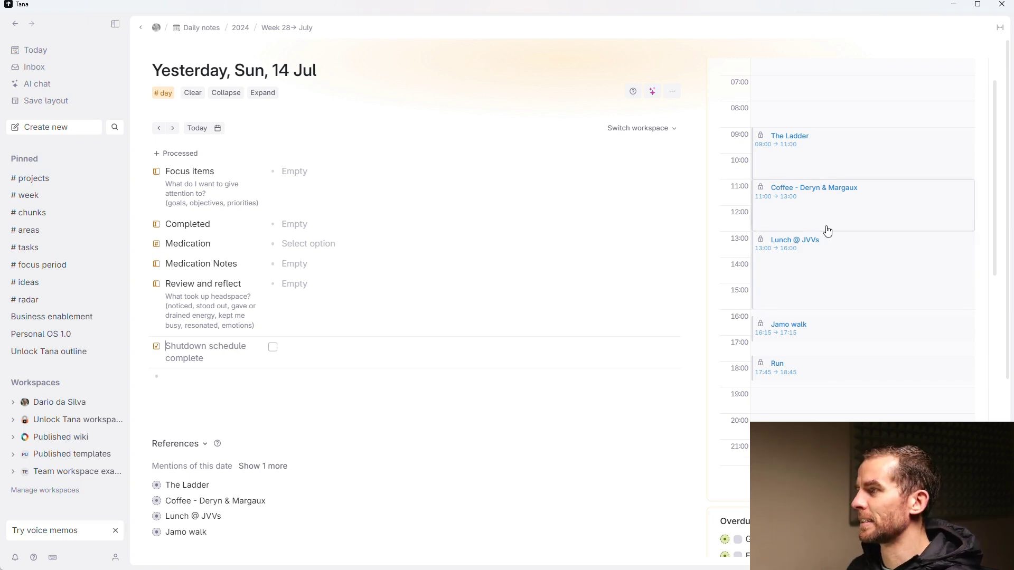
left_click(172, 129)
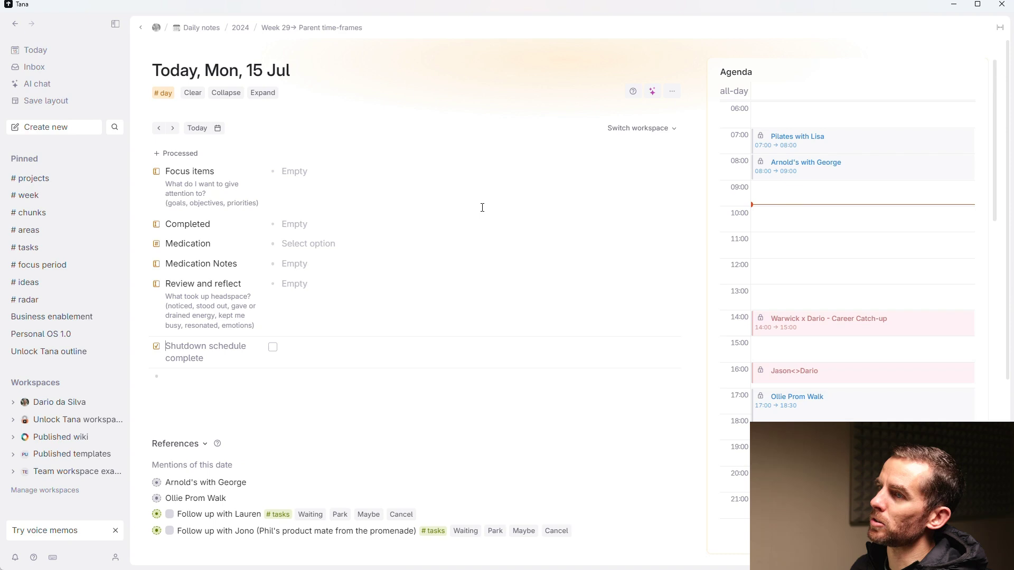
- Open this week's Week 29 page beside today's note and widen it
left_click(194, 137)
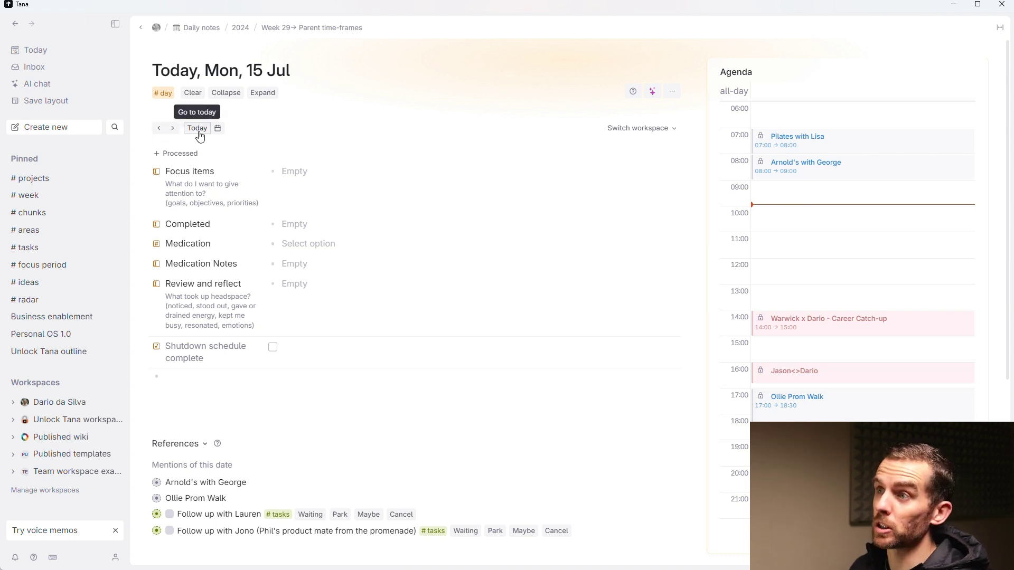
left_click(197, 131)
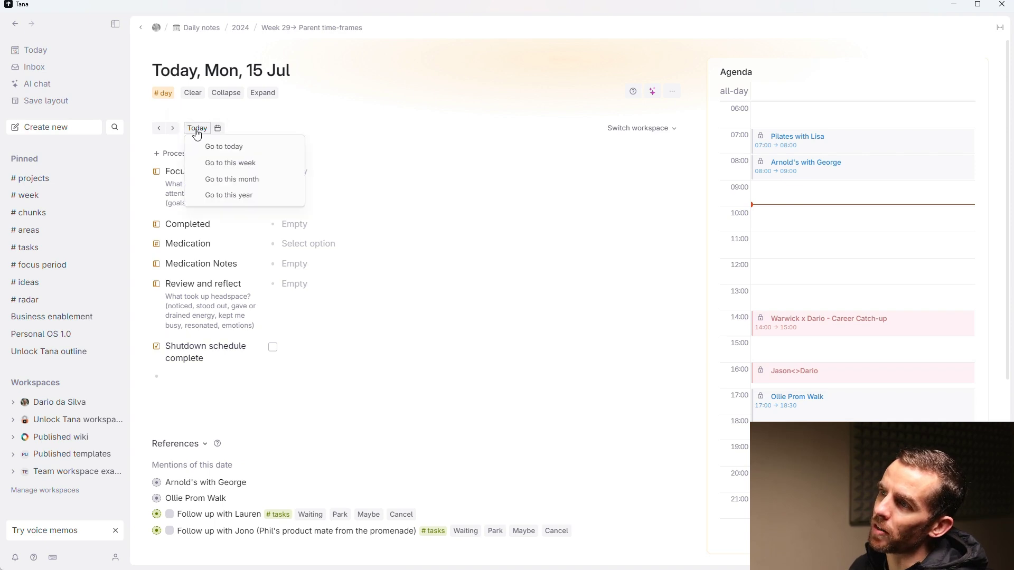
left_click(217, 164)
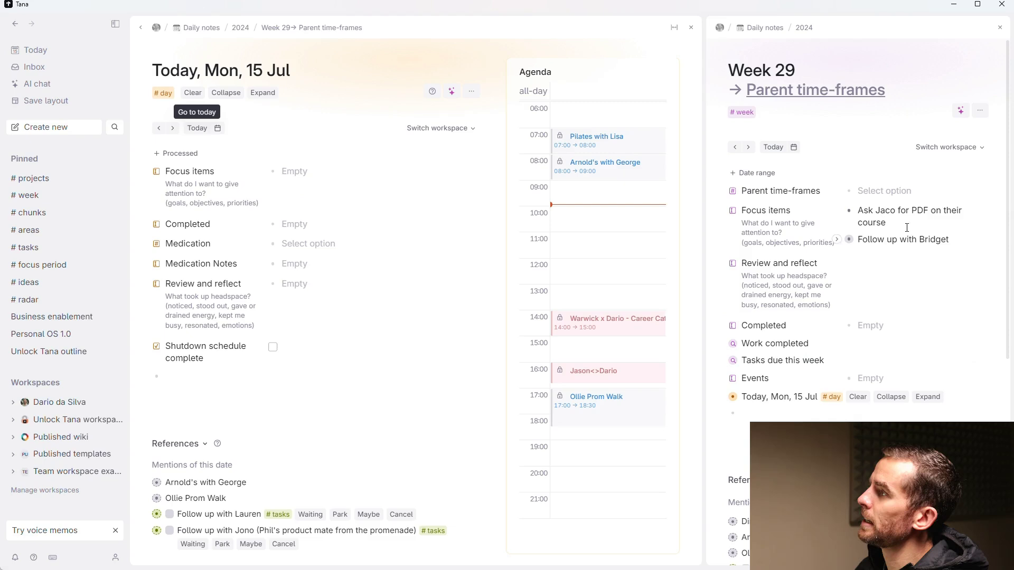
left_click_drag(708, 264, 587, 267)
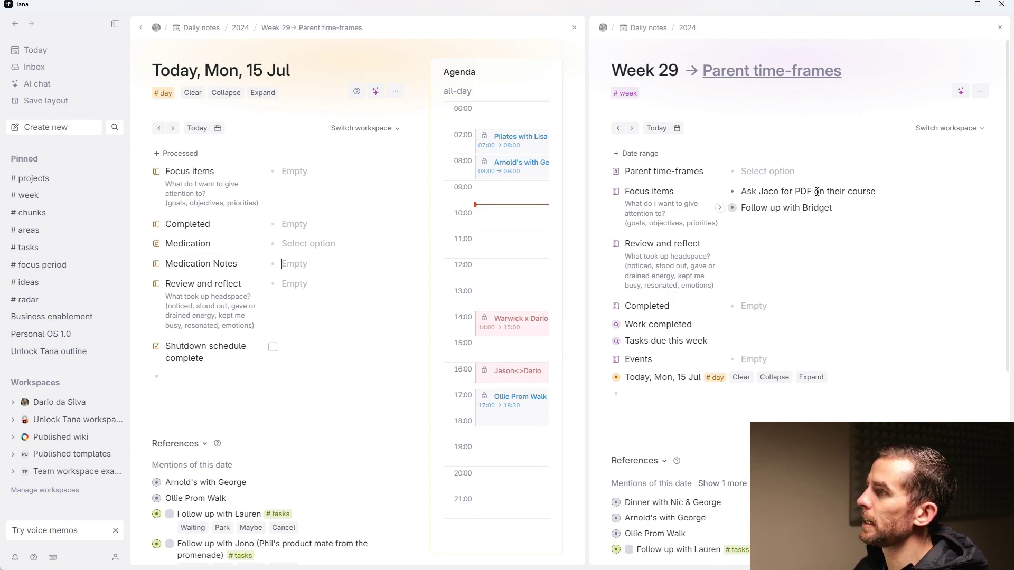
- Set Week 29's parent time-frame to July
left_click(779, 171)
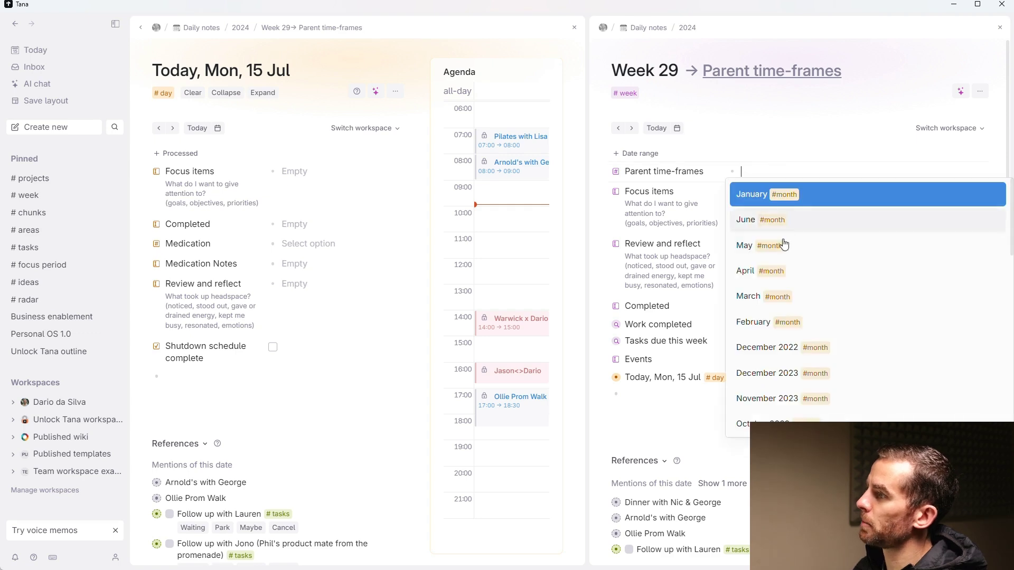
type("ju")
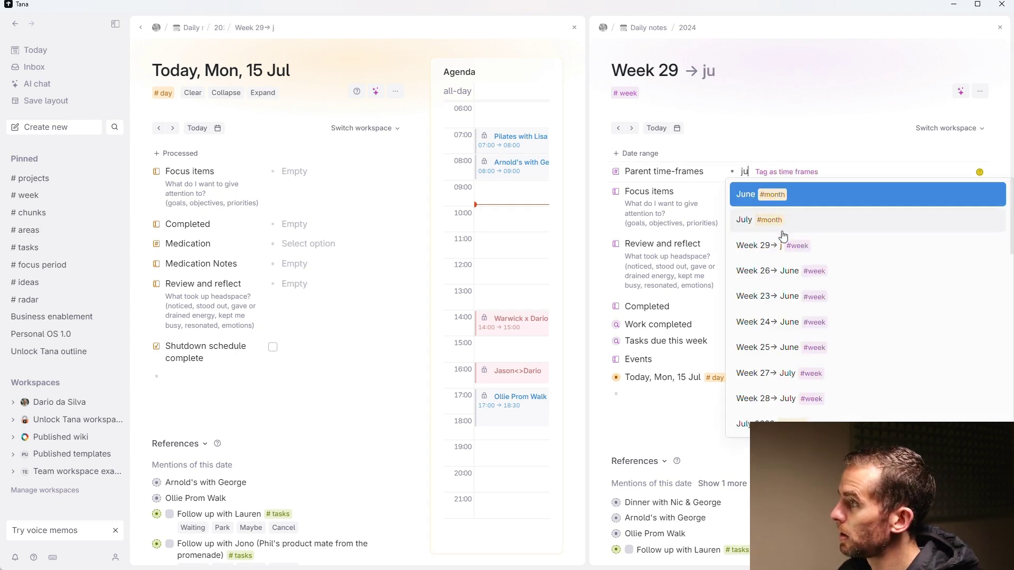
left_click(782, 233)
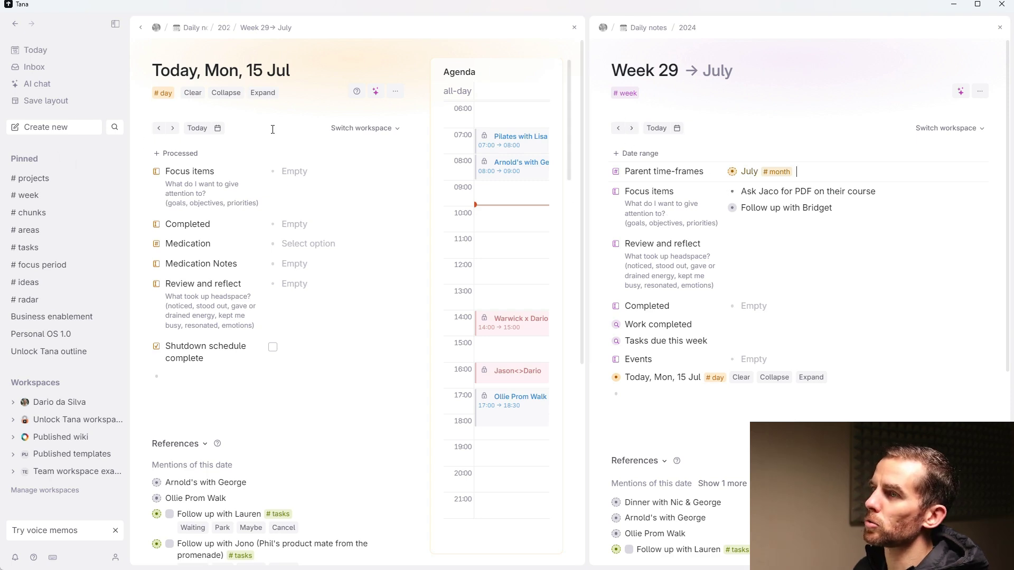
- Cut the unfinished focus items from Week 28
left_click(619, 129)
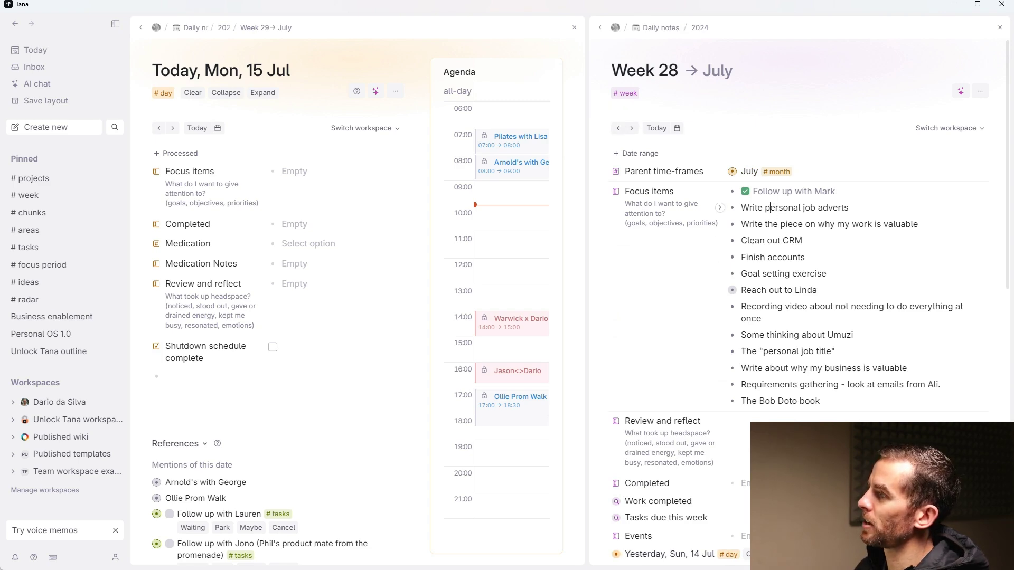
left_click(787, 403, "shift")
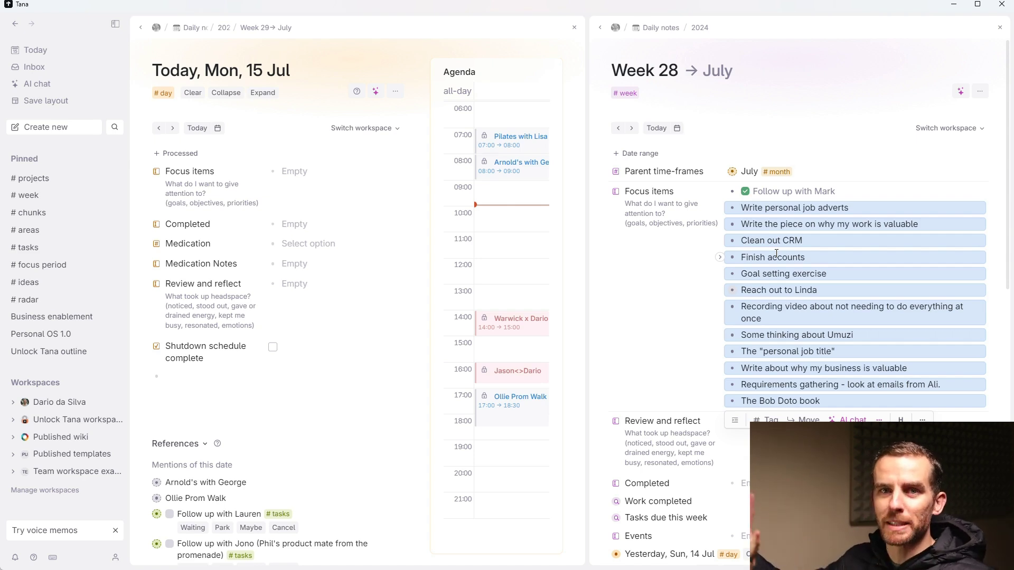
key("ctrl+x")
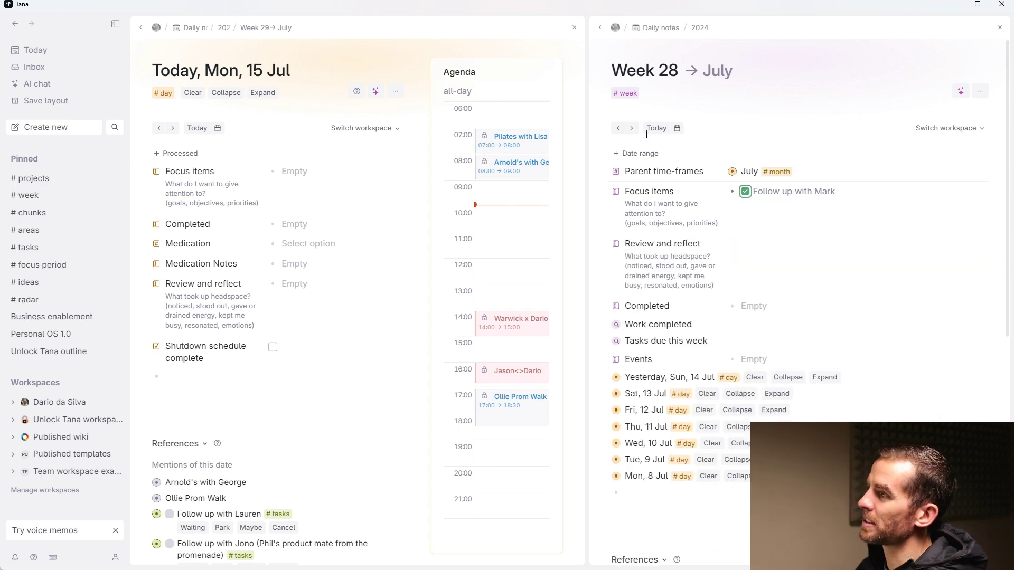
- Paste the cut focus items into Week 29 below Follow up with Bridget
left_click(632, 128)
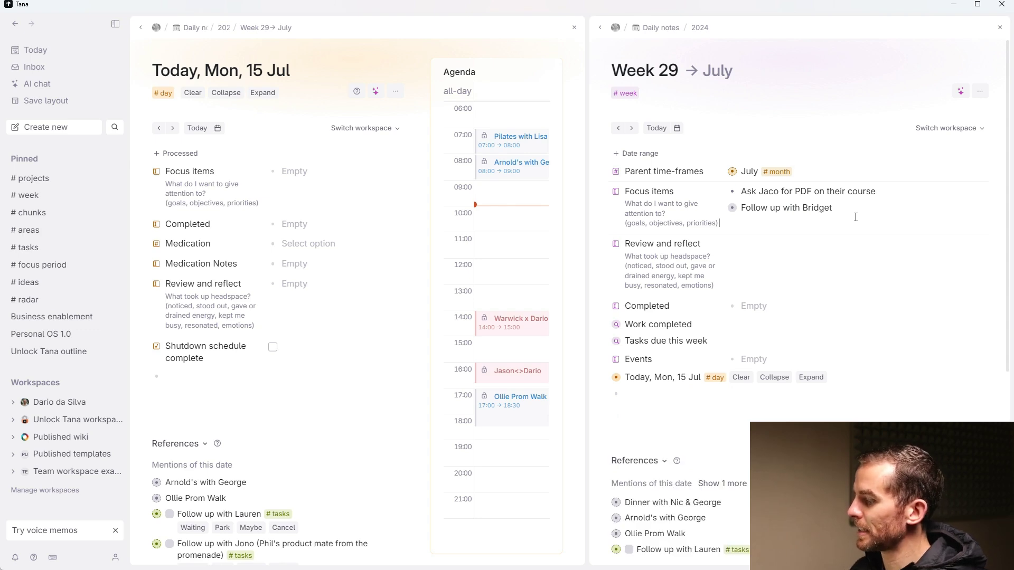
left_click(855, 210)
key("Return")
key("ctrl+v")
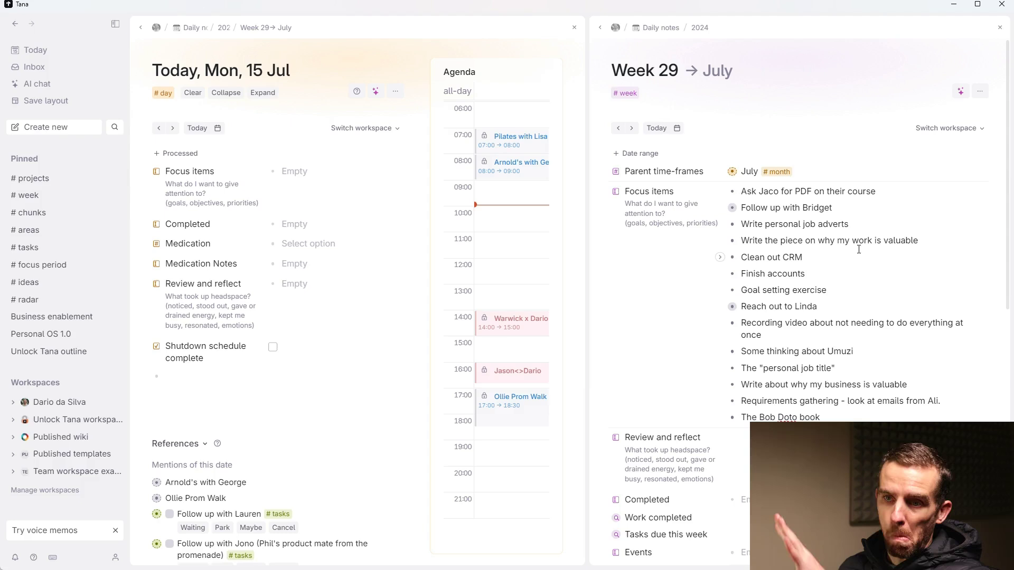
scroll(862, 253, "down", 2)
scroll(863, 254, "up", 1)
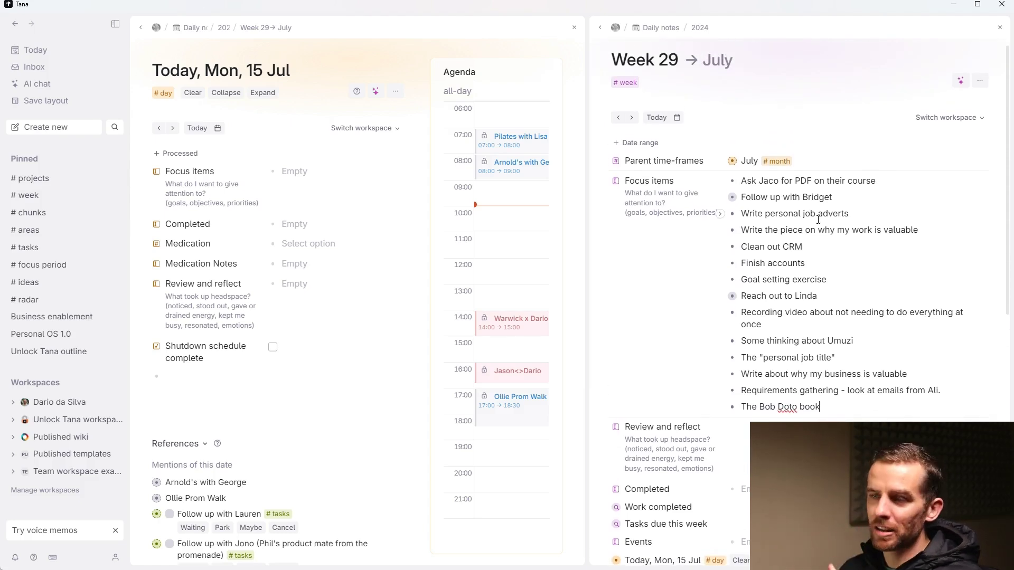
- Close Week 29 and delete the three focus items from the Fri 12 Jul note
left_click(1000, 28)
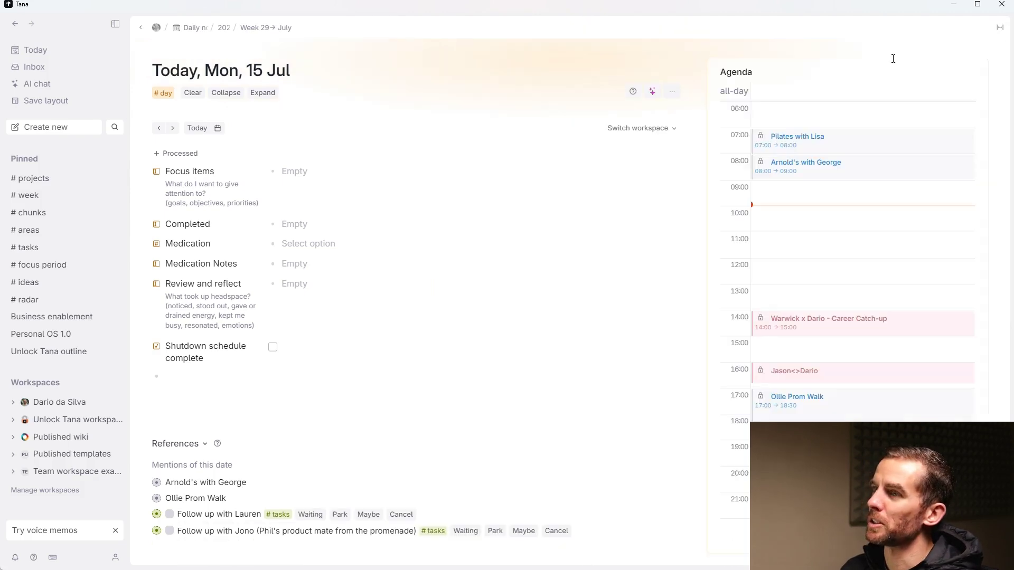
left_click(159, 129)
left_click(159, 129)
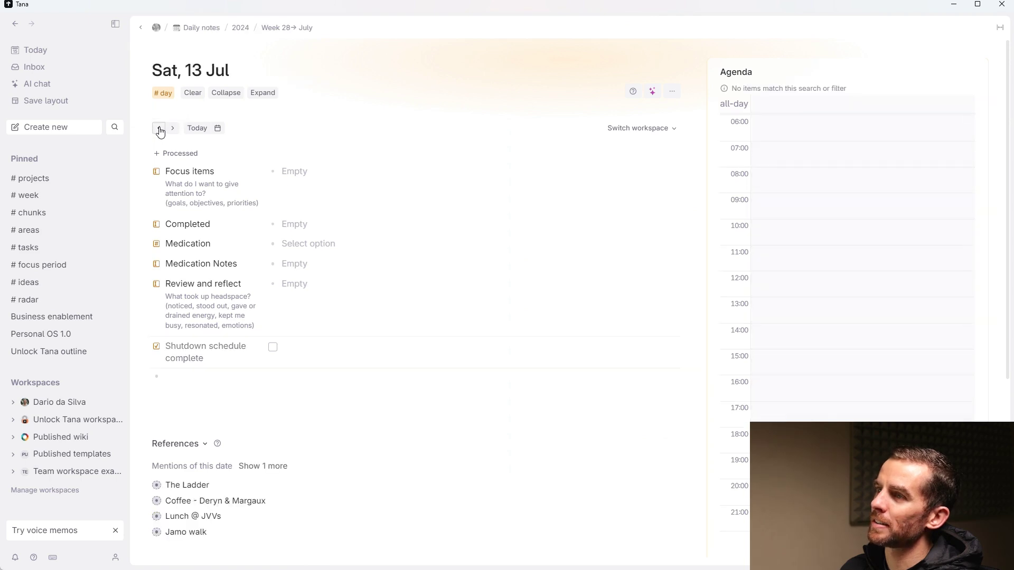
left_click(159, 129)
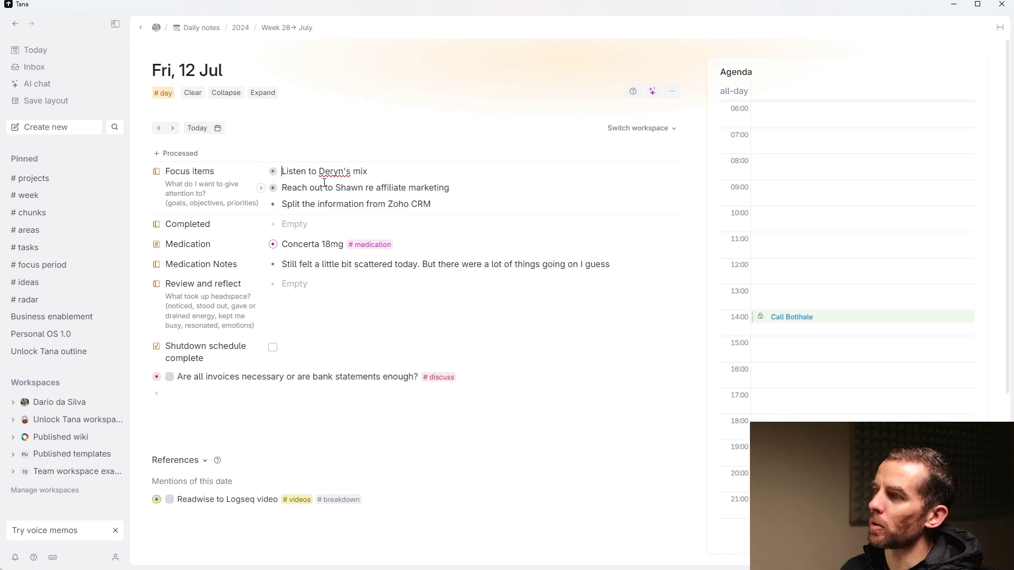
key("shift+Down")
key("shift+Down")
key("shift+Down")
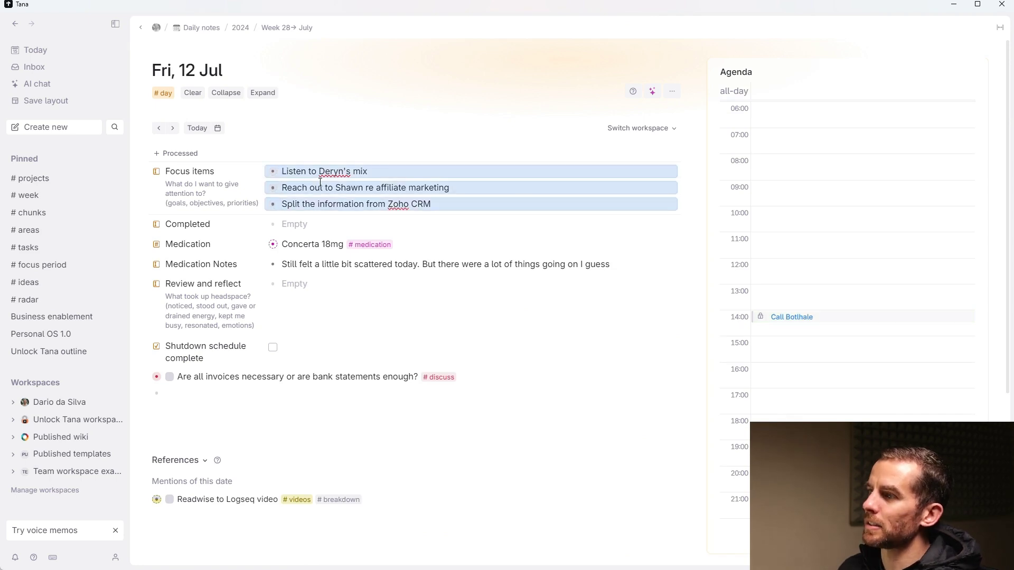
key("Delete")
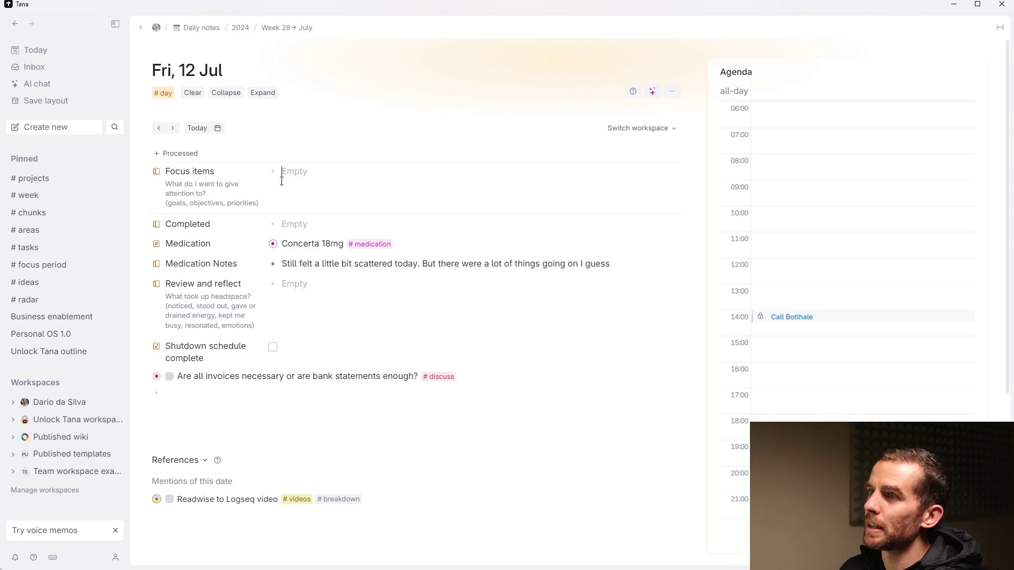
- Paste three focus items into today's note and check off the first one
left_click(204, 133)
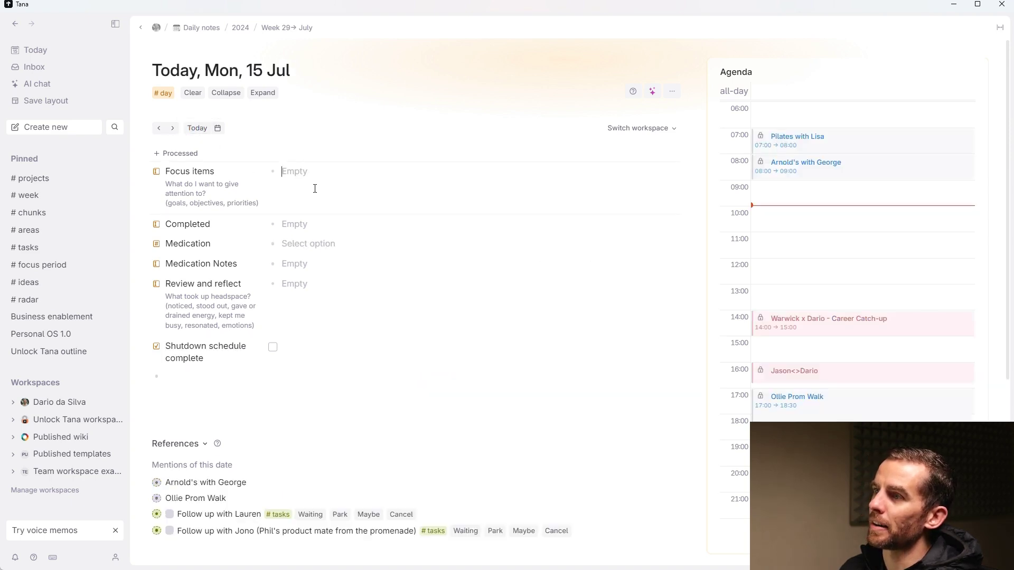
key("ctrl+v")
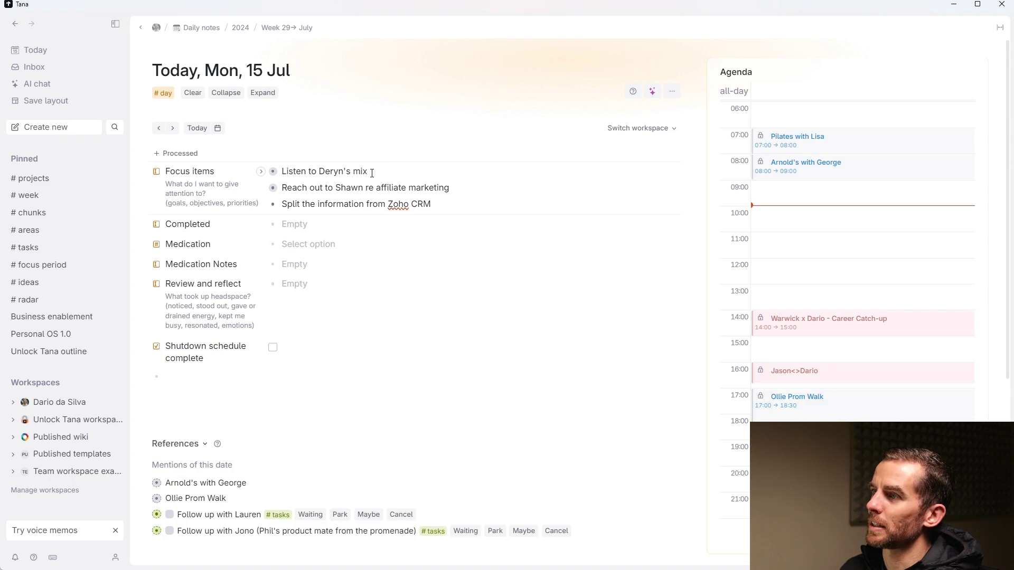
key("ctrl+Return")
key("ctrl+Return")
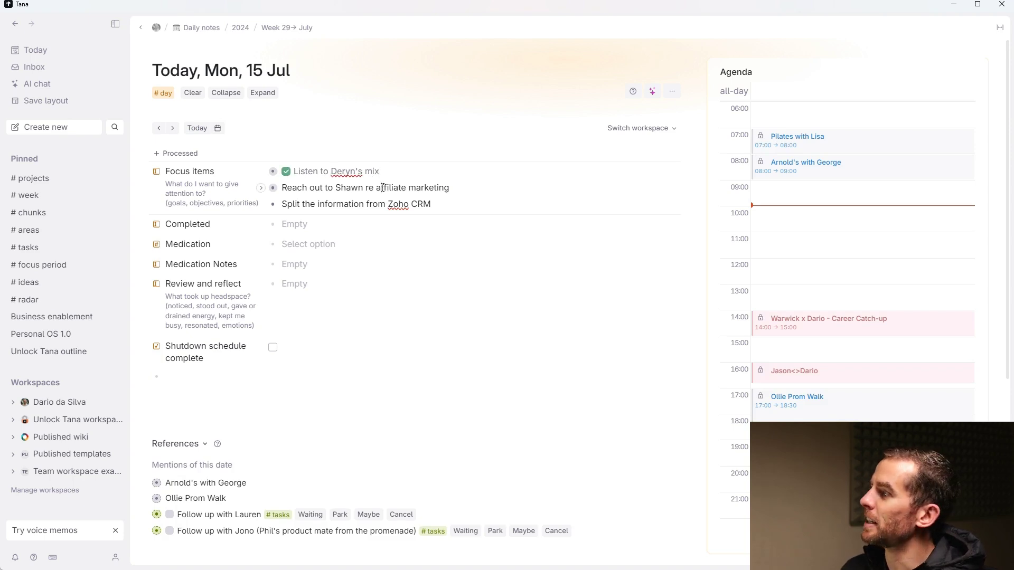
left_click(382, 188)
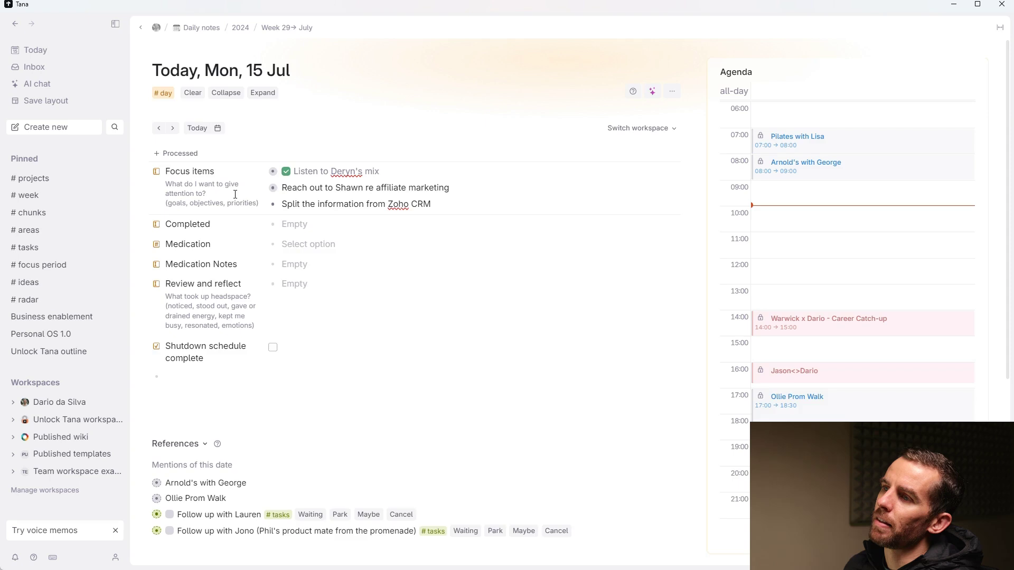
scroll(236, 195, "down", 2)
scroll(264, 191, "up", 2)
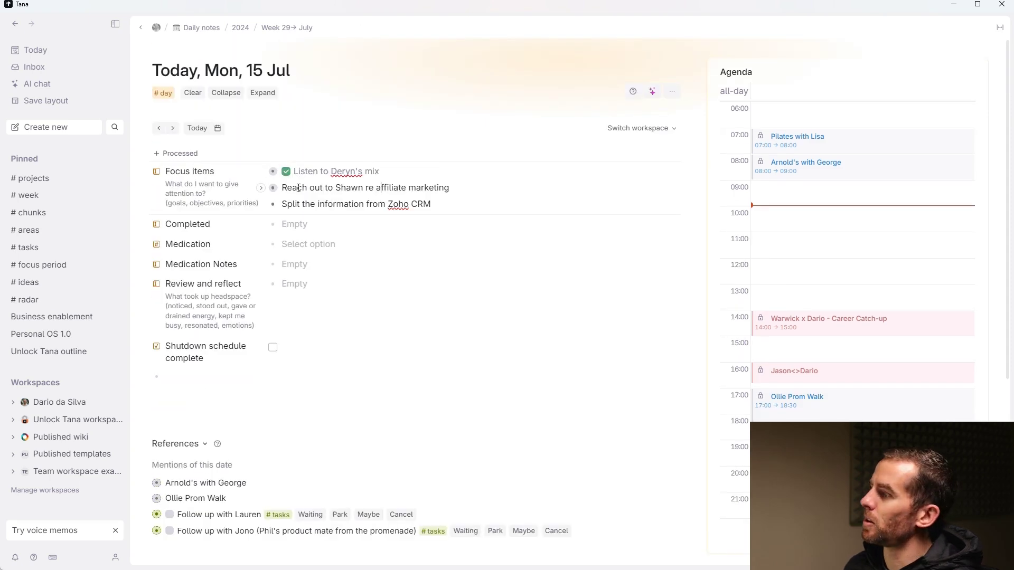
- Set today's Medication field to Vyvanse 30mg
left_click(309, 244)
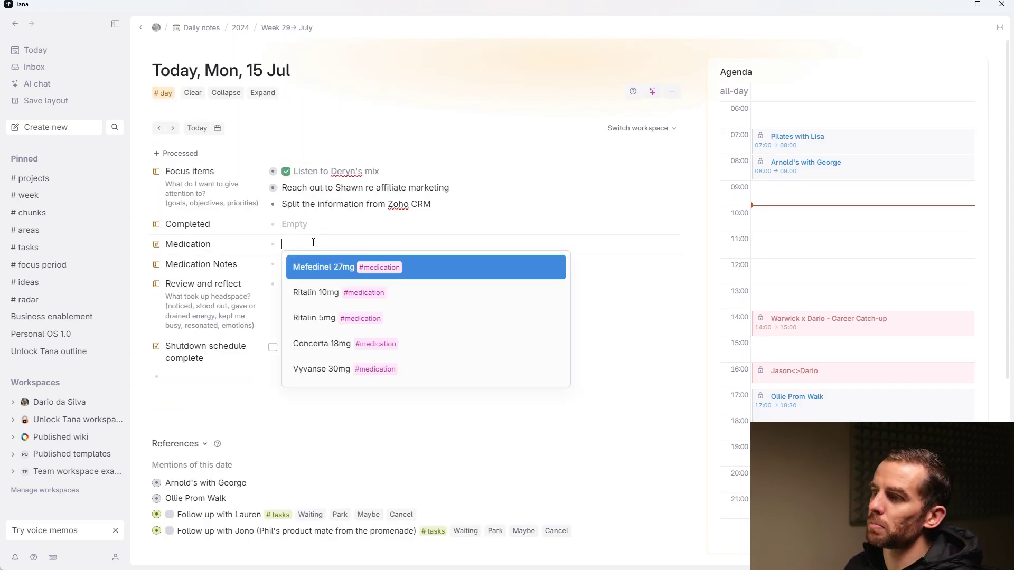
left_click(340, 375)
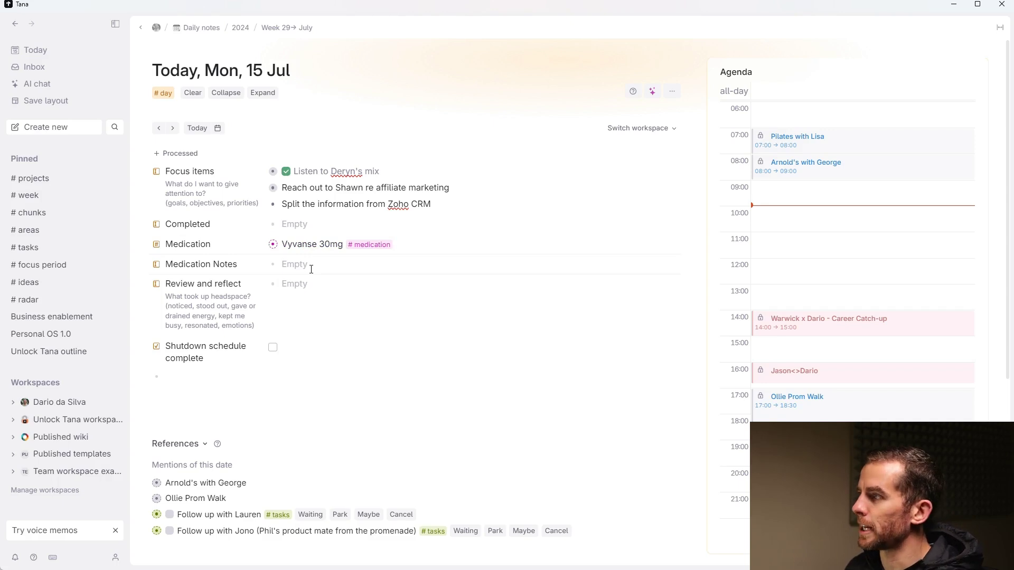
left_click(311, 269)
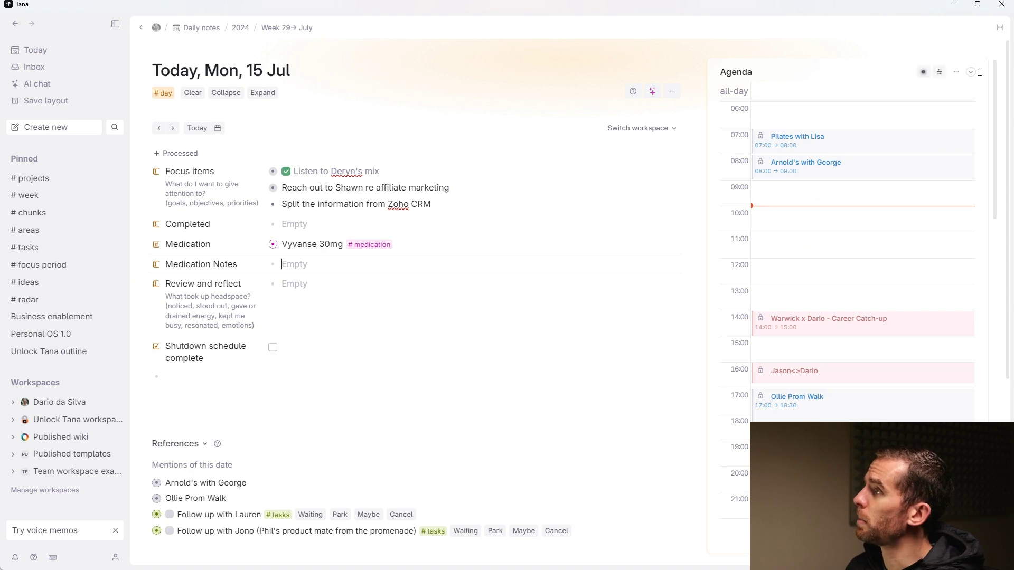
- Switch the side panel to Overdue and Tasks due this week lists, then open Quick add
left_click(971, 73)
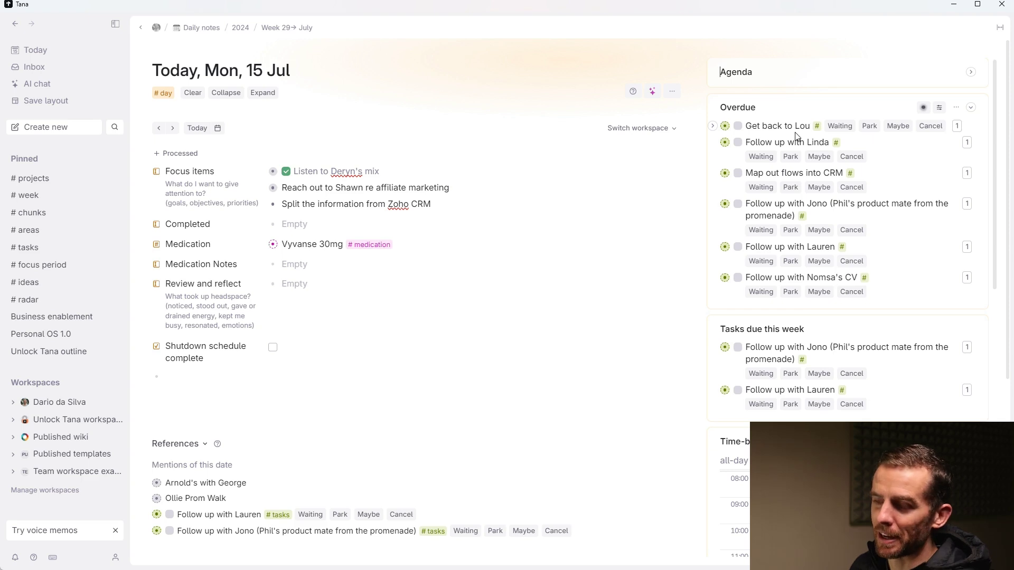
scroll(806, 159, "down", 1)
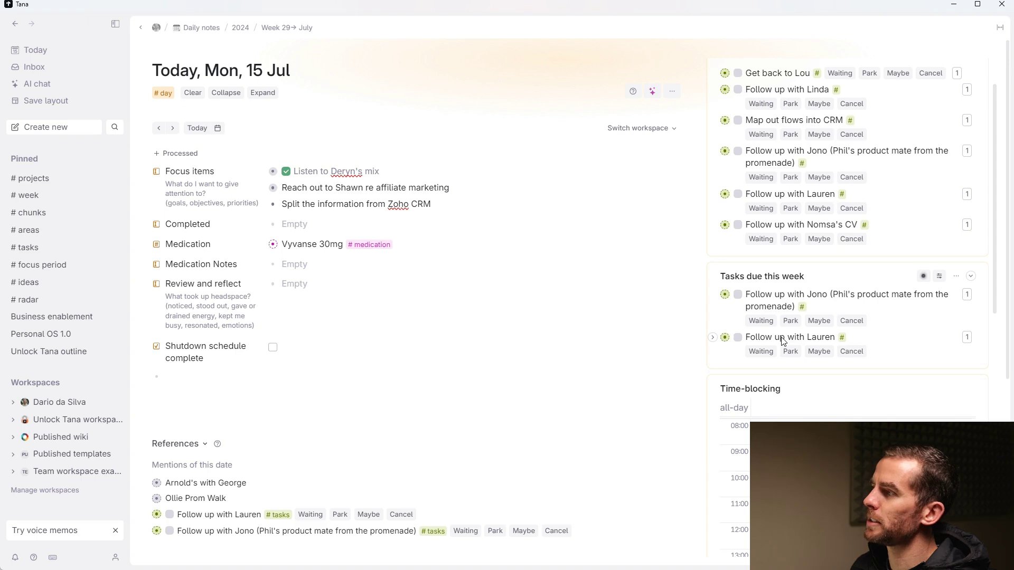
left_click(600, 315)
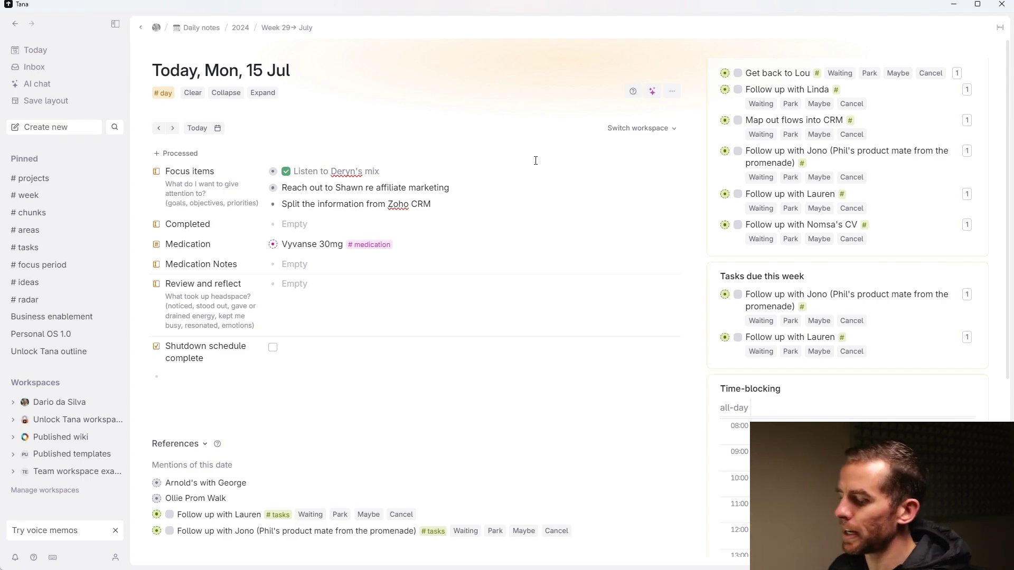
key("ctrl+e")
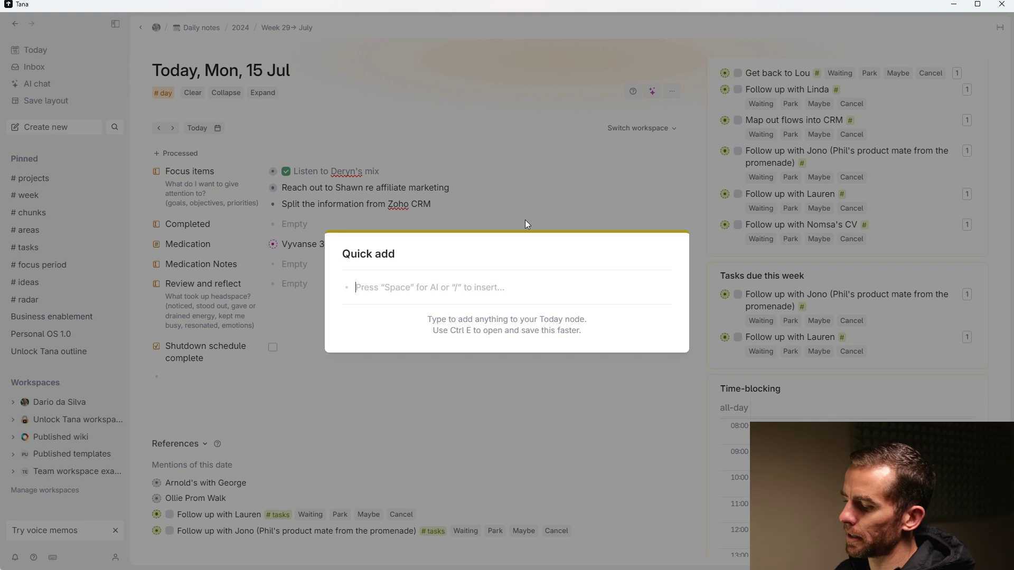
- Quick-add a follow-up task with a contact, tagged #tasks, due 22 Jul, to today's note
type("Follow-")
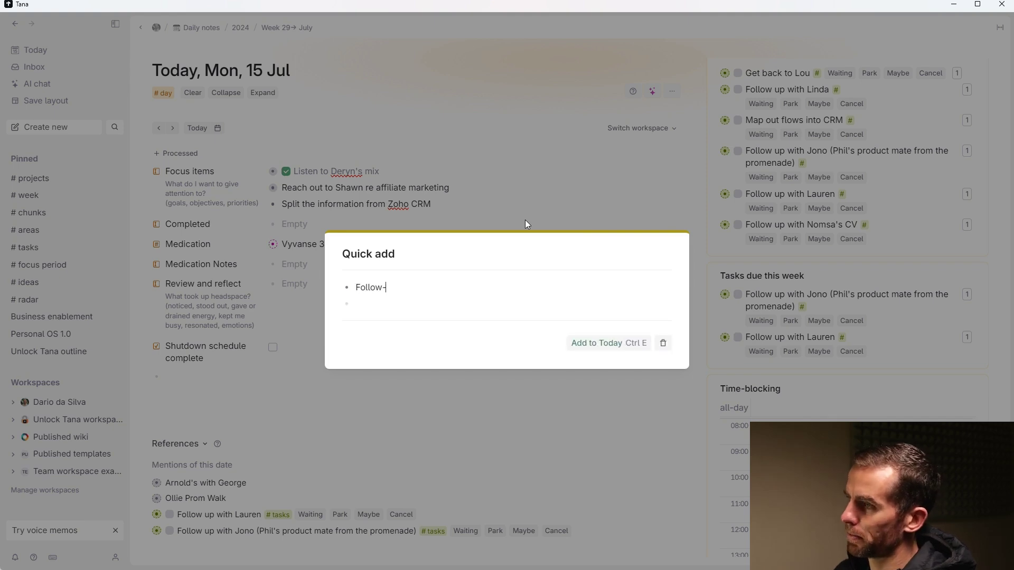
type("up with J")
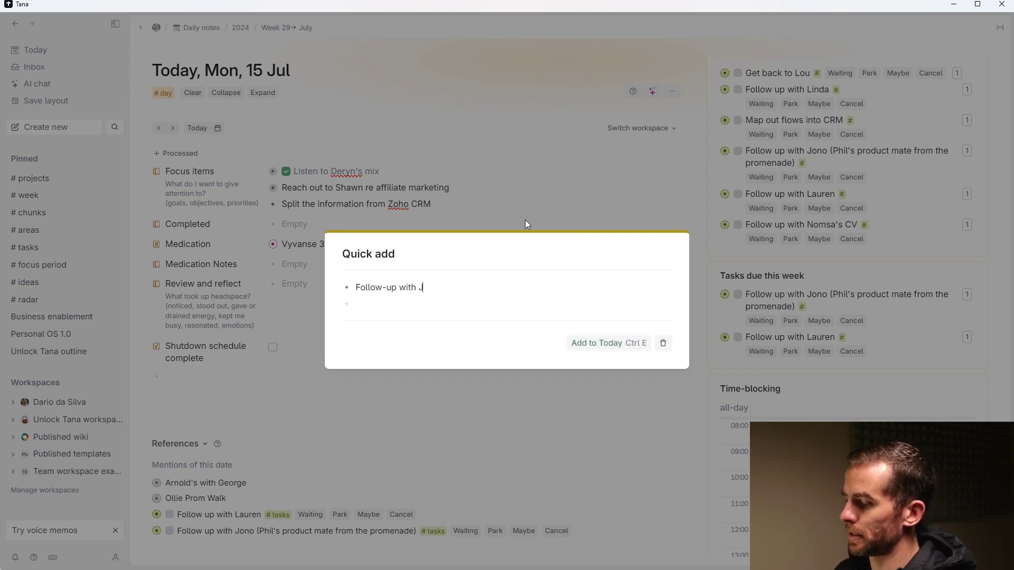
type("amo #")
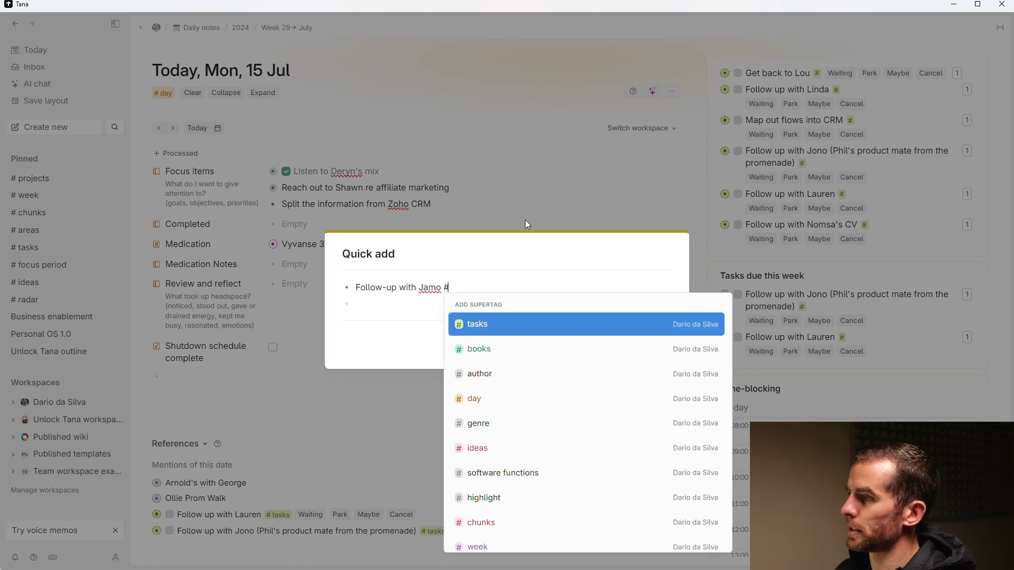
key("Return")
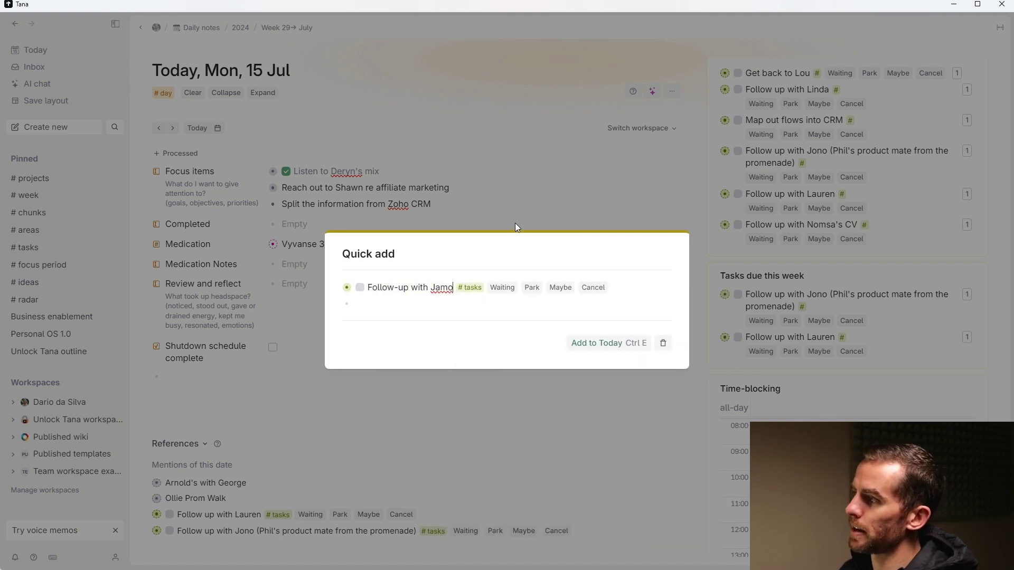
key("ctrl+Down")
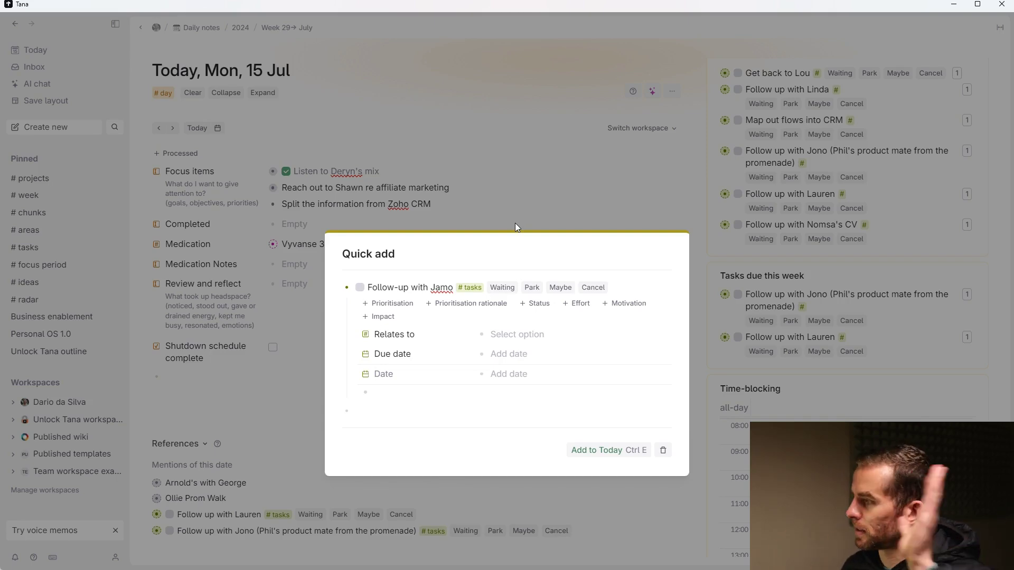
left_click(509, 355)
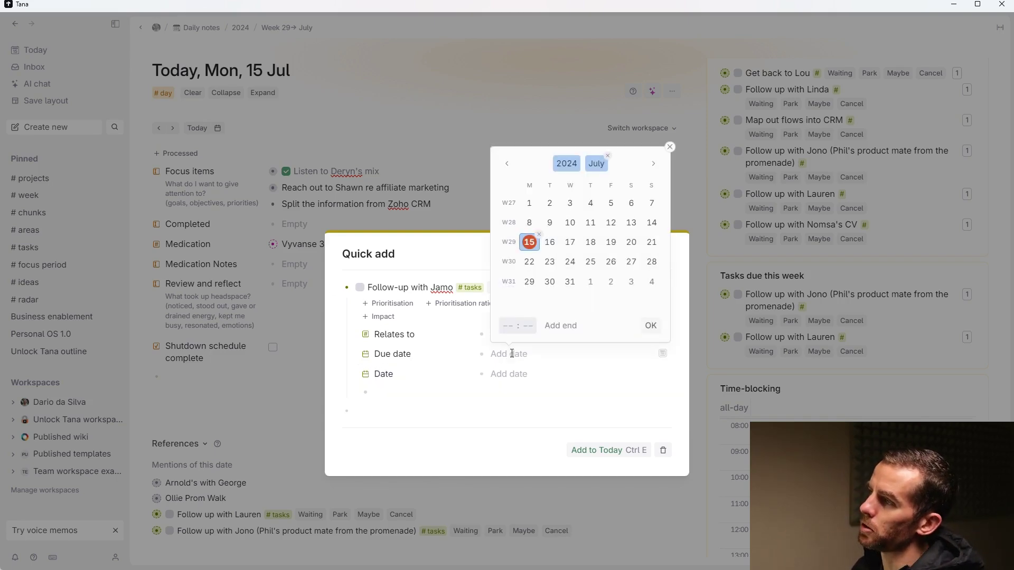
left_click(530, 263)
left_click(651, 326)
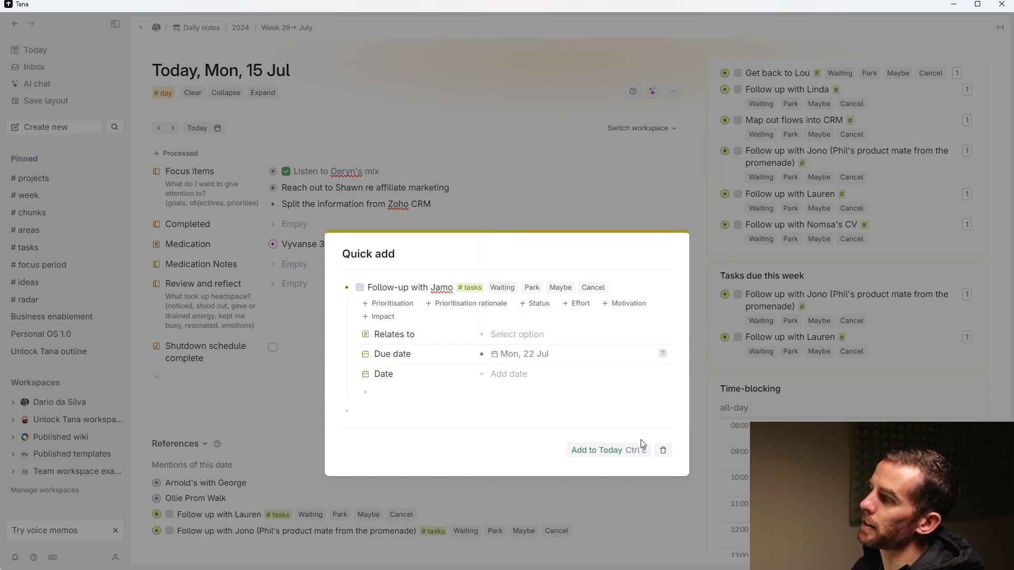
left_click(628, 450)
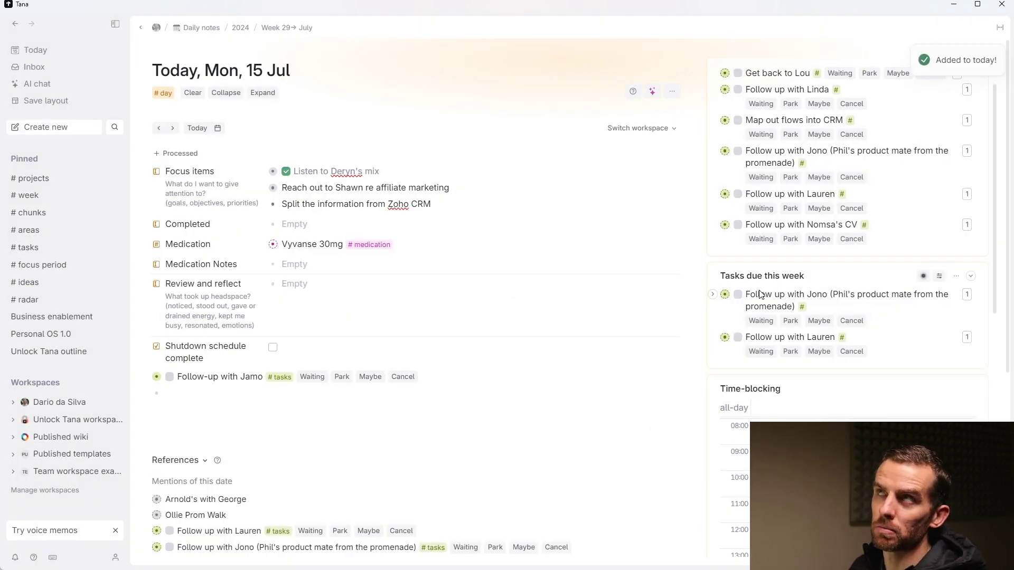
- Collapse Time-blocking, Tasks due this week and Overdue so the Inbox shows
scroll(764, 296, "up", 1)
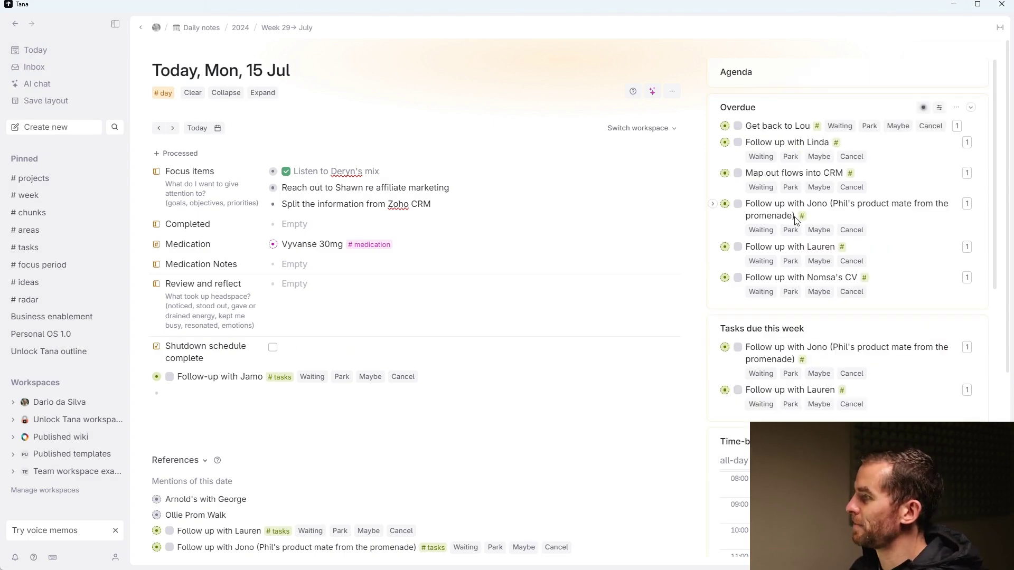
scroll(797, 221, "down", 2)
scroll(798, 219, "up", 1)
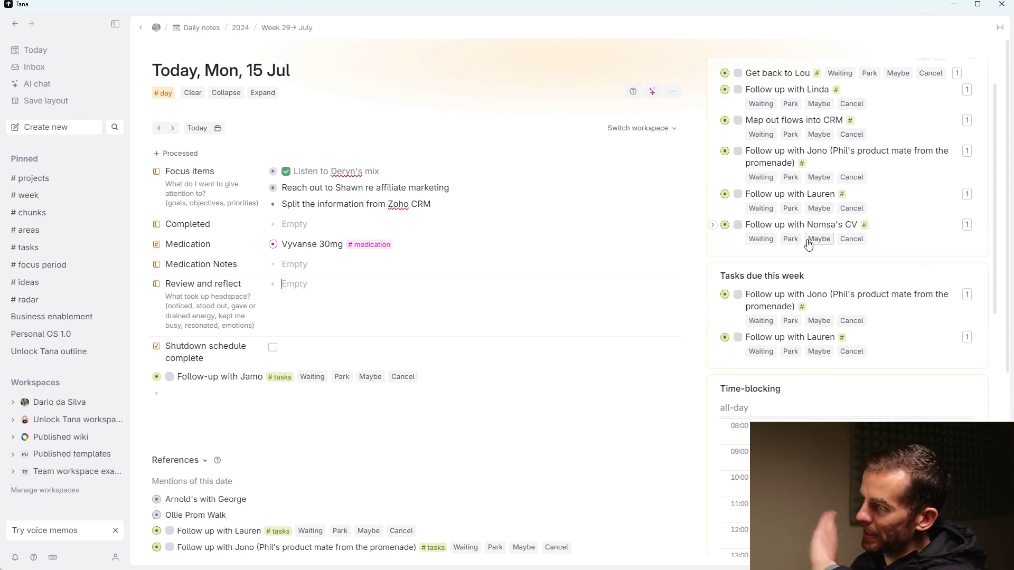
scroll(813, 237, "down", 3)
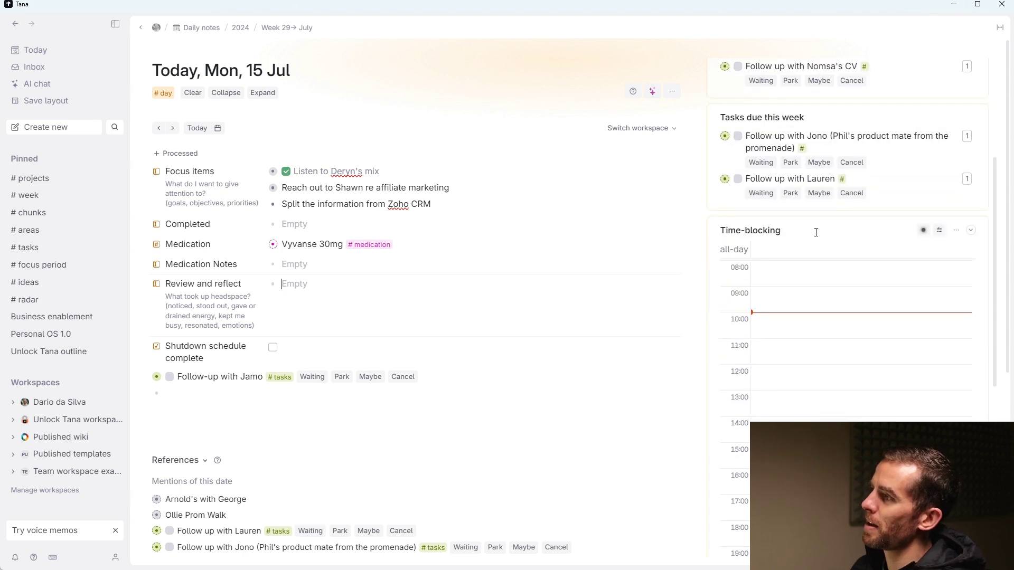
left_click(971, 231)
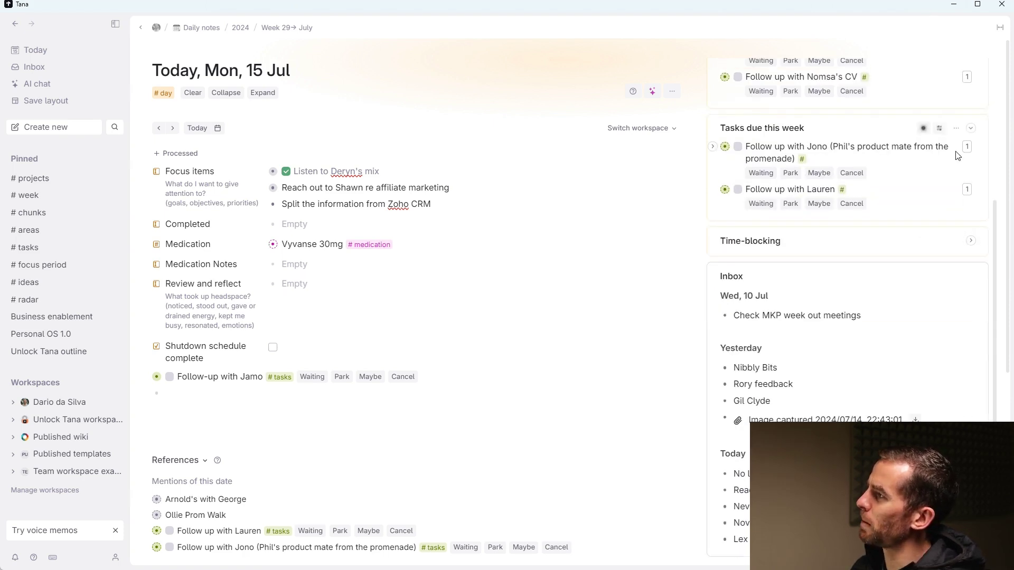
scroll(967, 180, "up", 2)
left_click(970, 230)
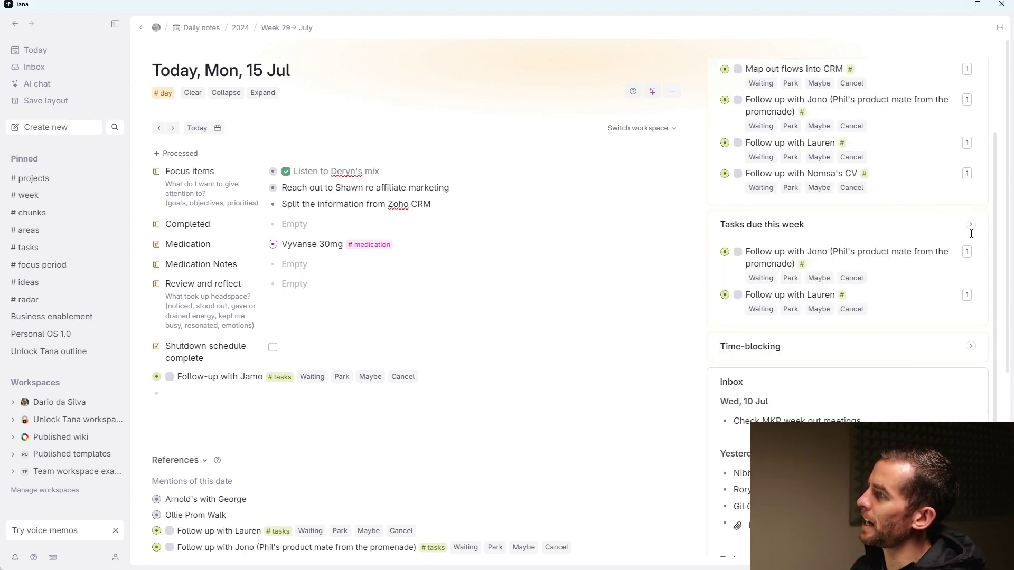
scroll(980, 104, "up", 2)
left_click(971, 107)
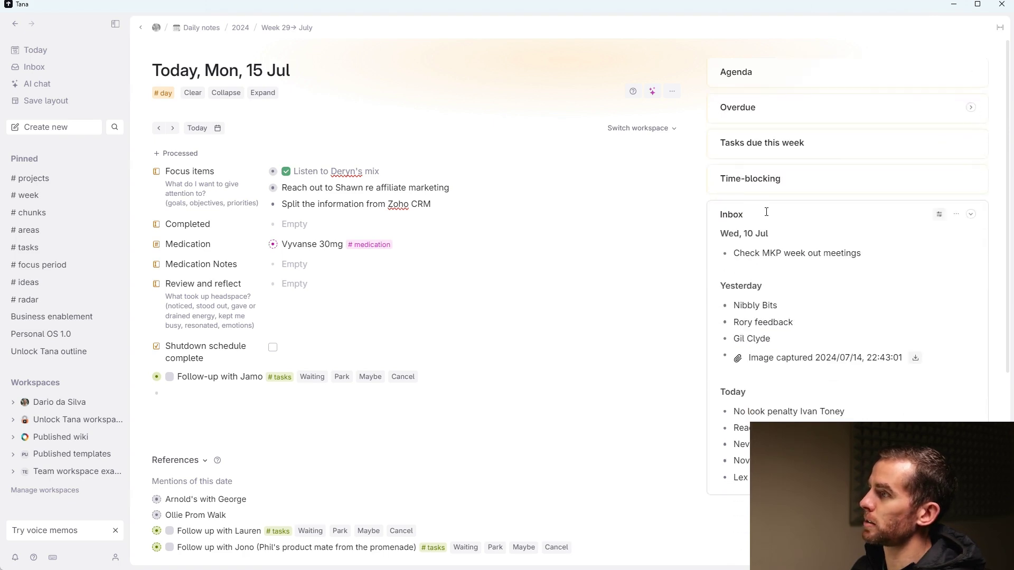
- Open the Inbox, move Check MKP week out meetings into Focus items, delete the third Yesterday entry
left_click(37, 68)
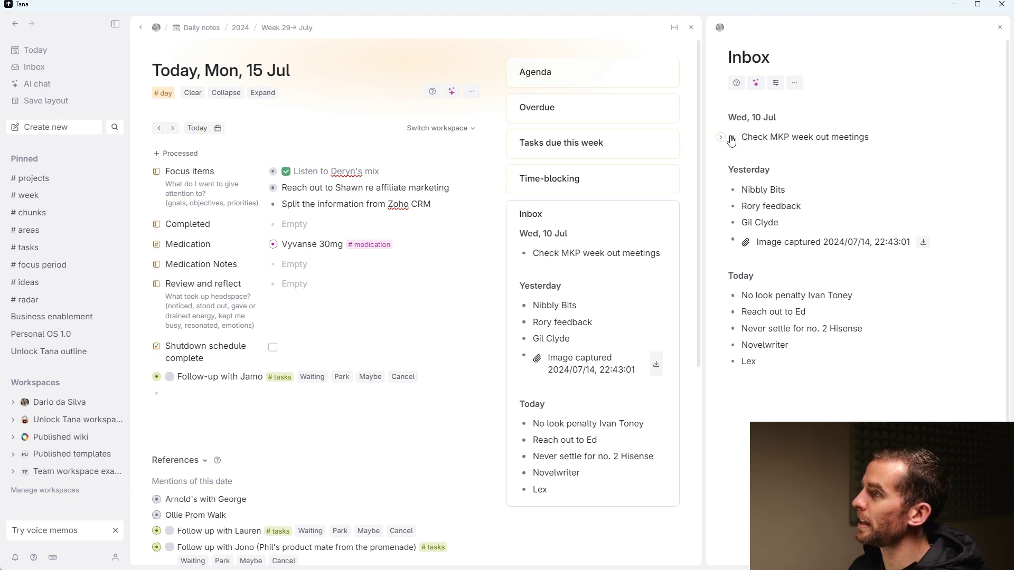
left_click_drag(732, 141, 288, 214)
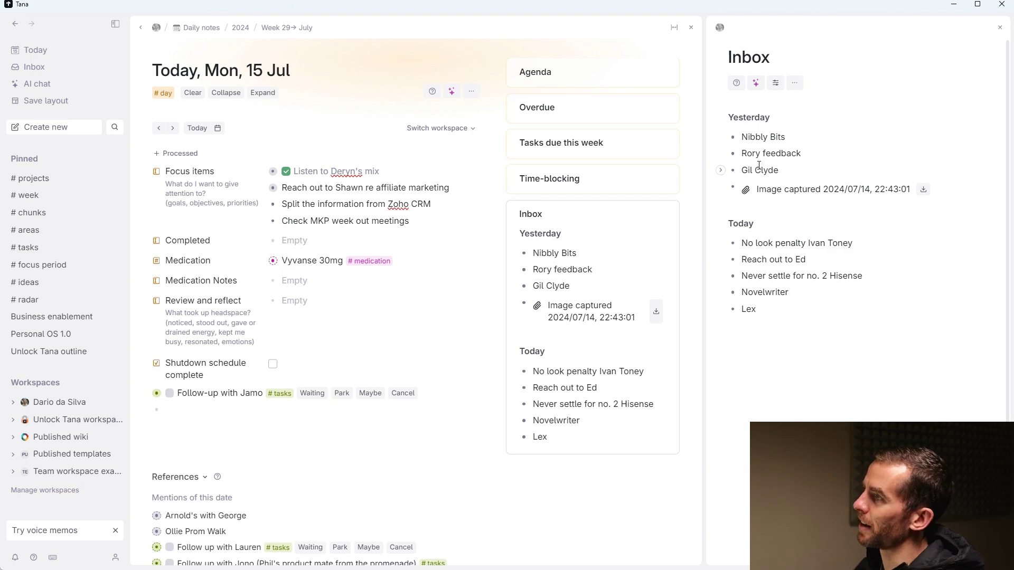
left_click_drag(758, 168, 759, 192)
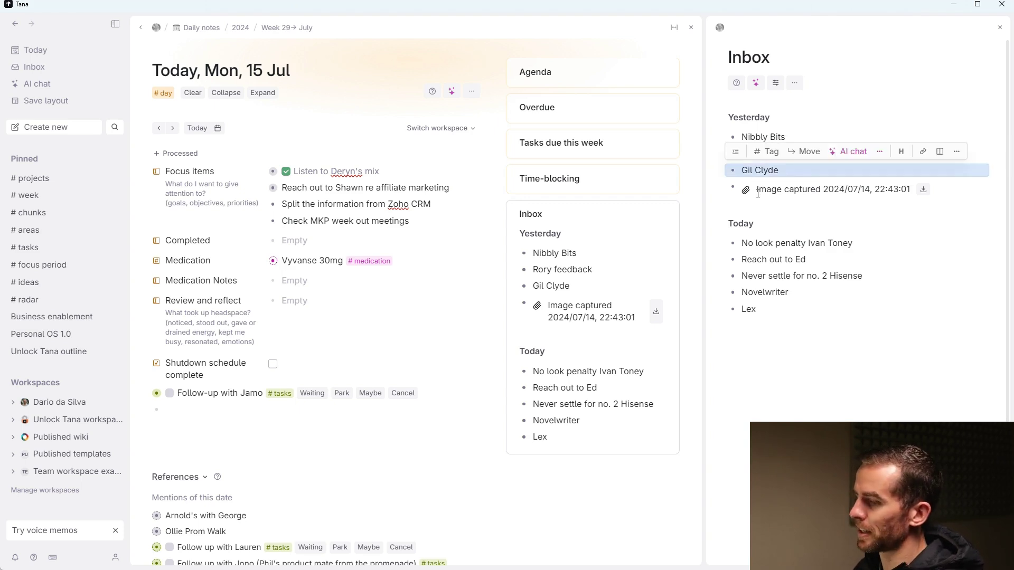
key("Delete")
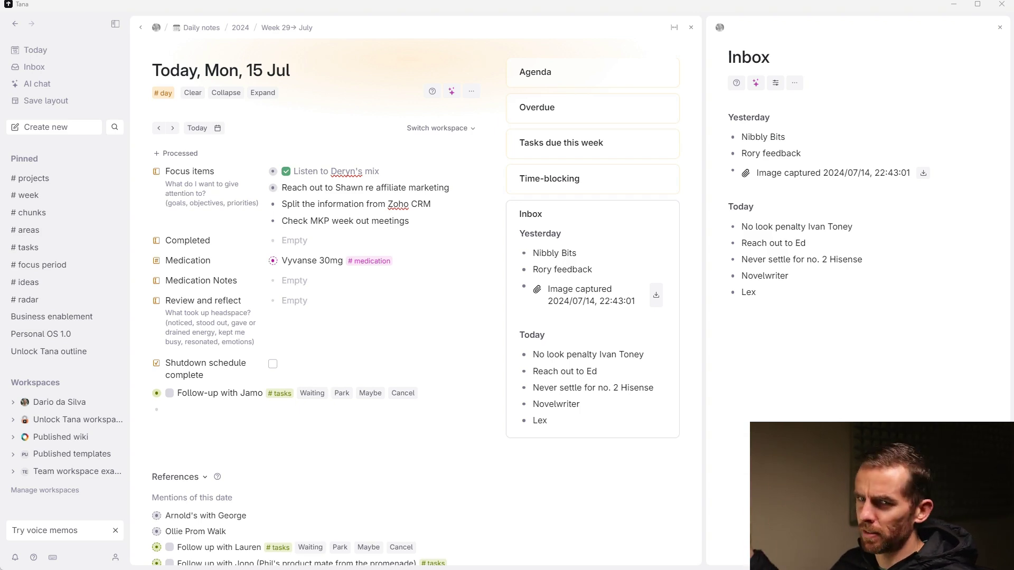
- Tag Nibbly Bits with #to research and move it to today's note
left_click(823, 134)
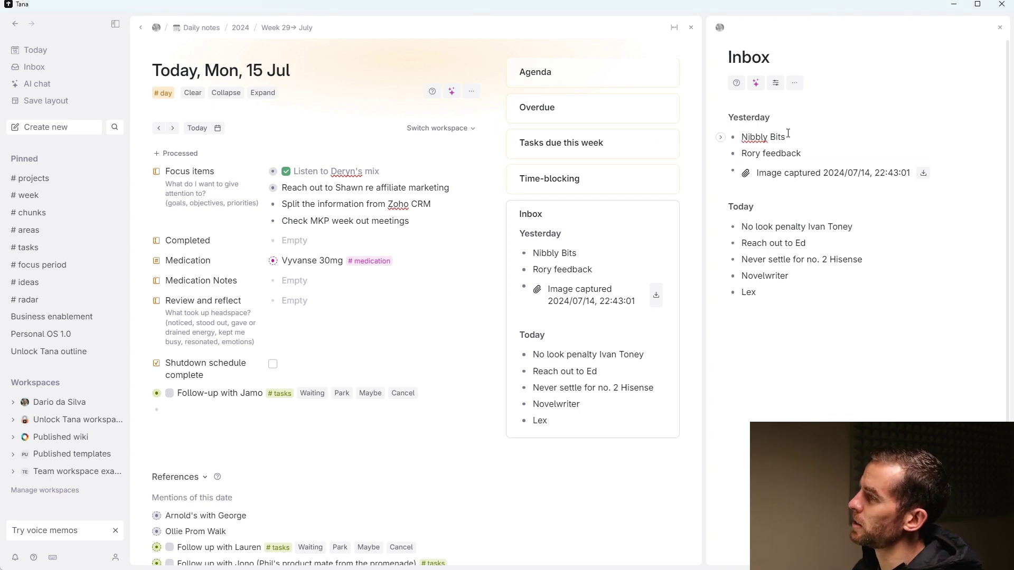
type("#to research")
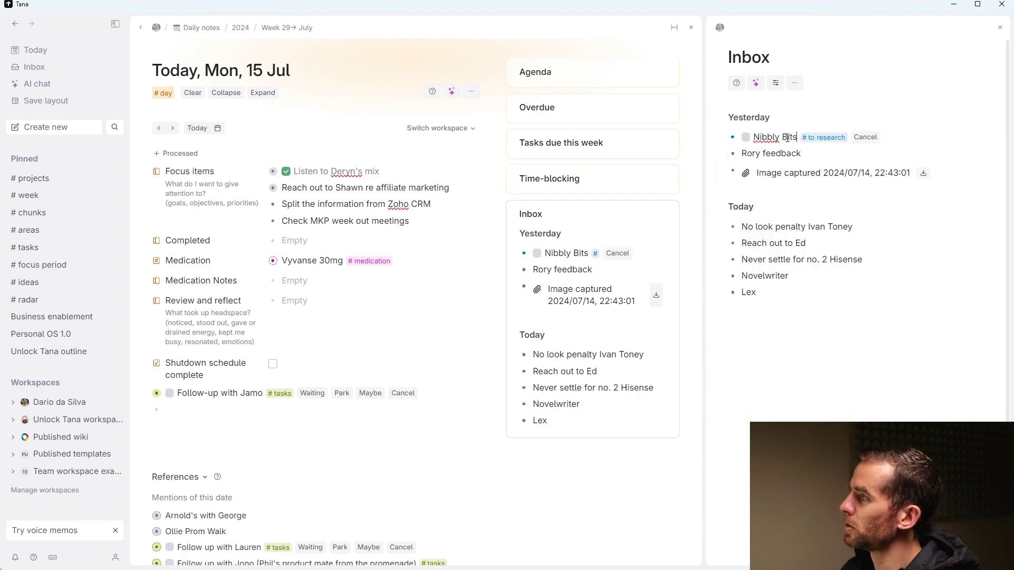
key("Escape")
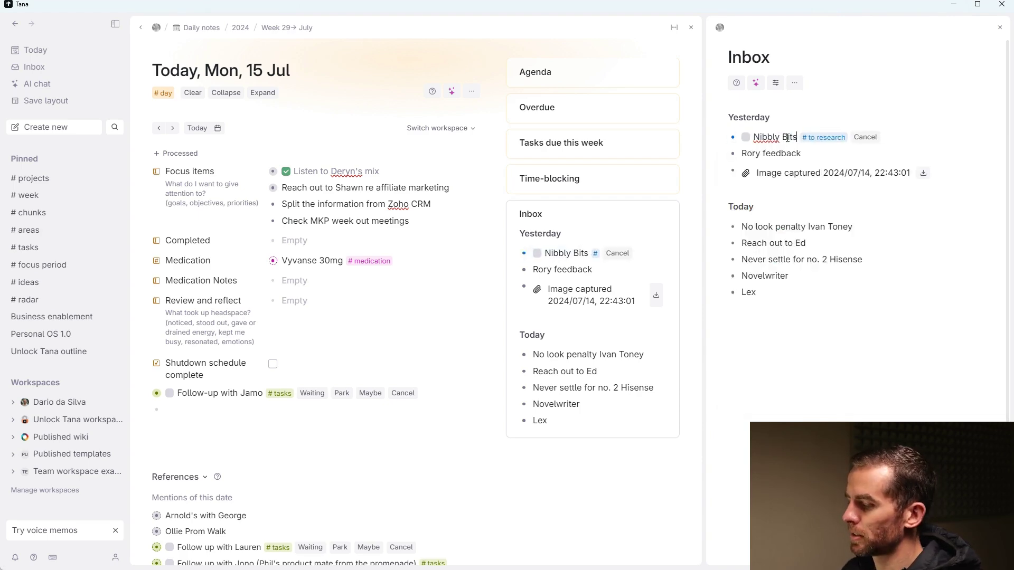
key("ctrl+k")
type("mo")
key("Return")
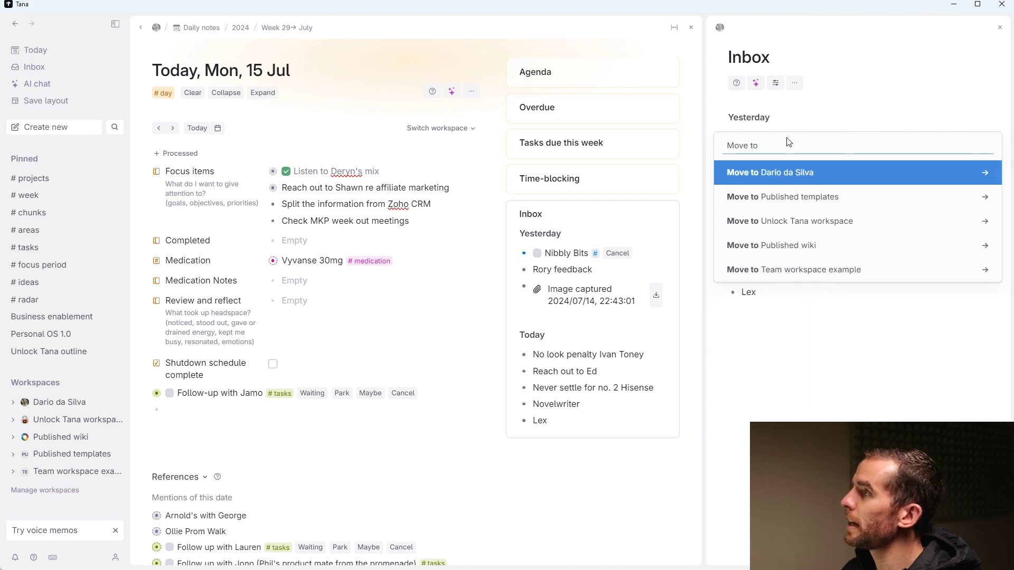
key("Return")
key("Return")
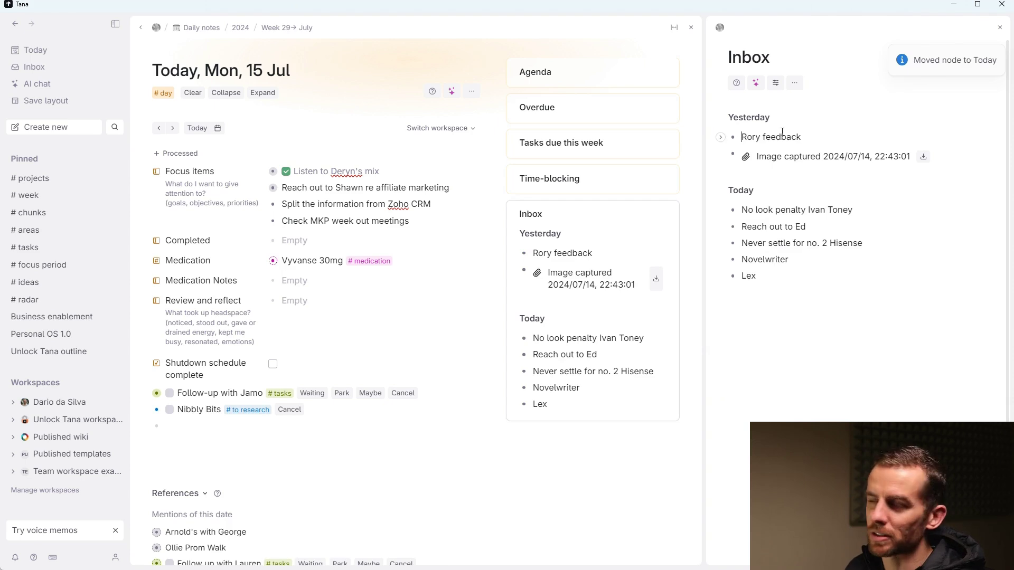
- Drag the feedback inbox item into Focus items and prefix its text with 'Give'
left_click_drag(732, 140, 294, 228)
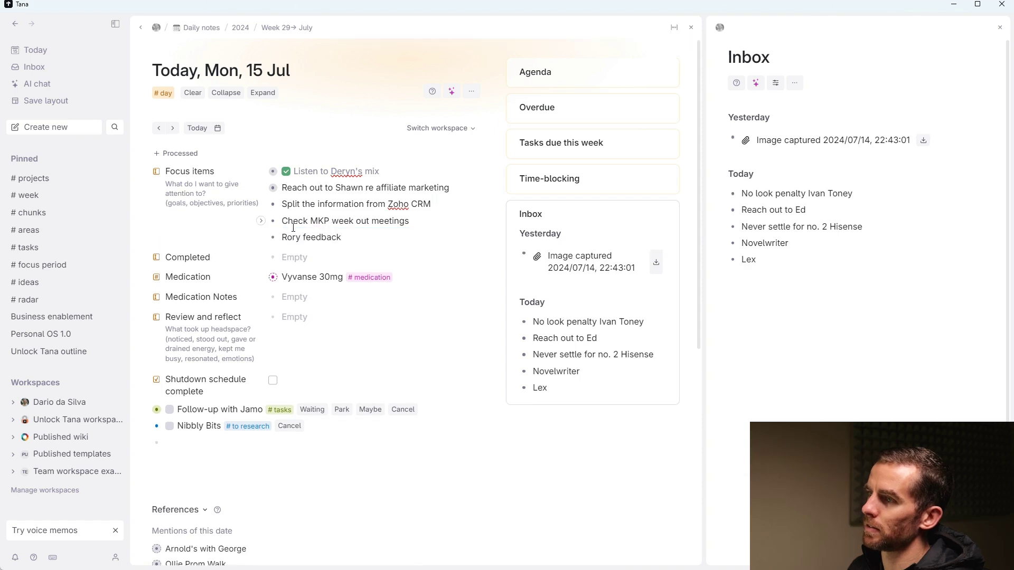
left_click(346, 237)
key("Home")
type("Give")
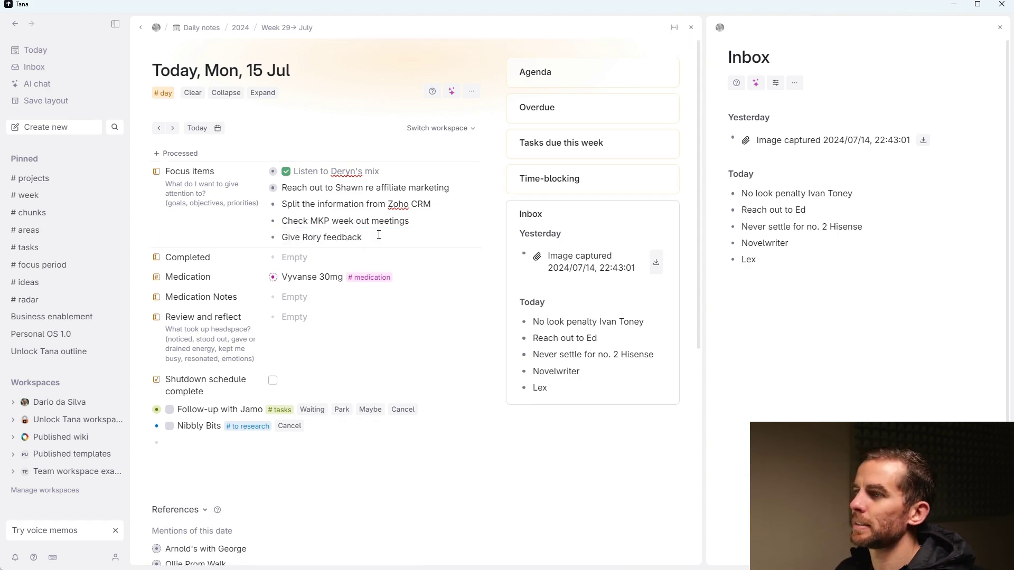
left_click(788, 243)
- Delete Novelwriter and the entry below it, and cut the reach-out task from the inbox
left_click(796, 257, "shift")
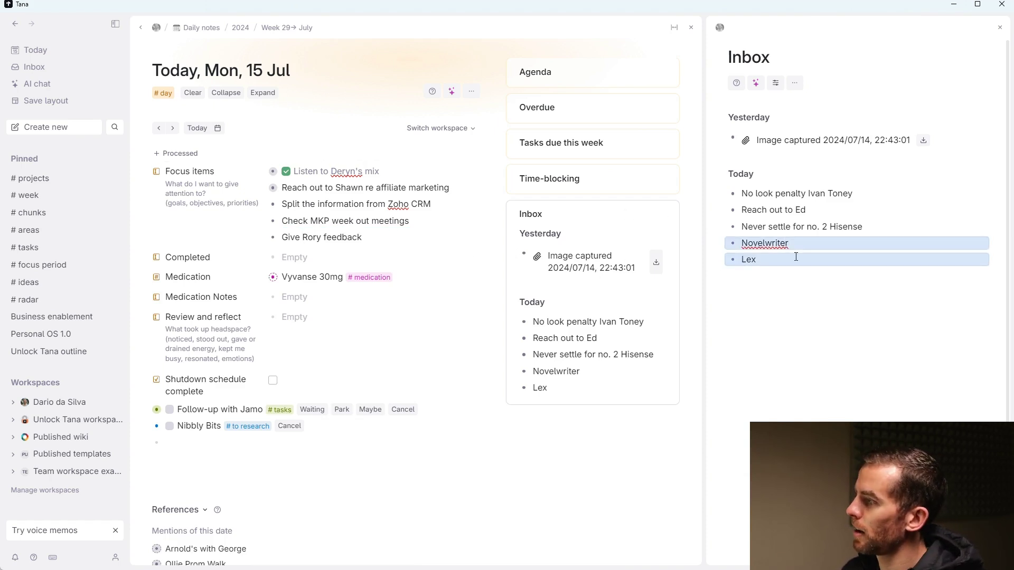
key("Delete")
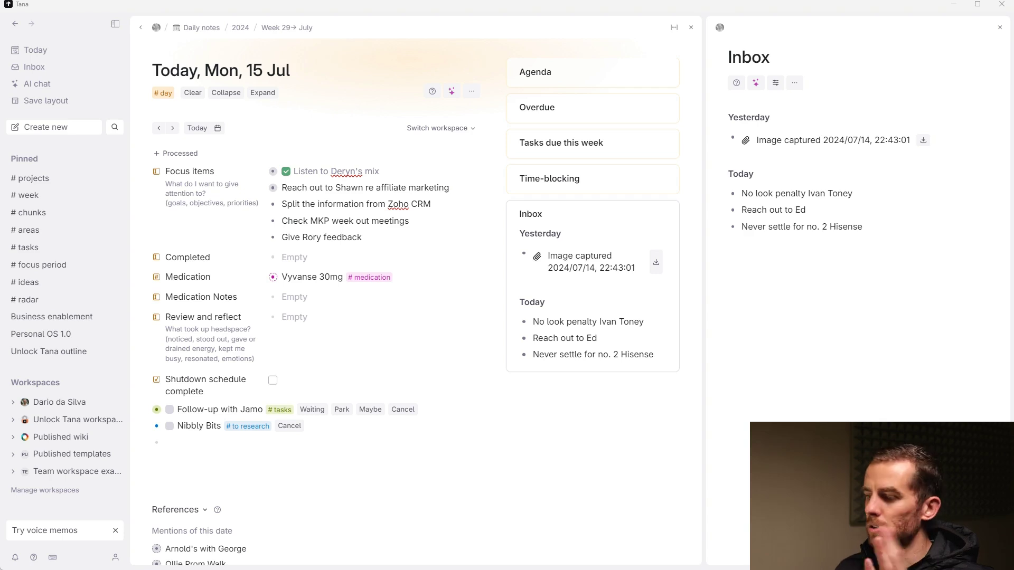
left_click(814, 211)
key("Escape")
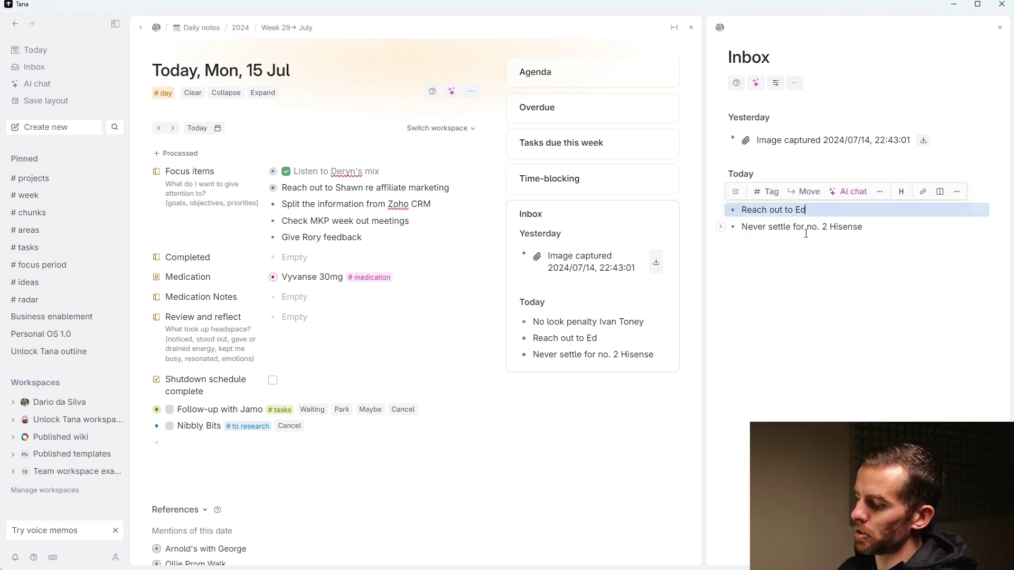
key("Delete")
- Paste the reach-out task as a new last Focus item, then download the captured image attachment
left_click(372, 237)
key("Return")
type("Reach out to Ed")
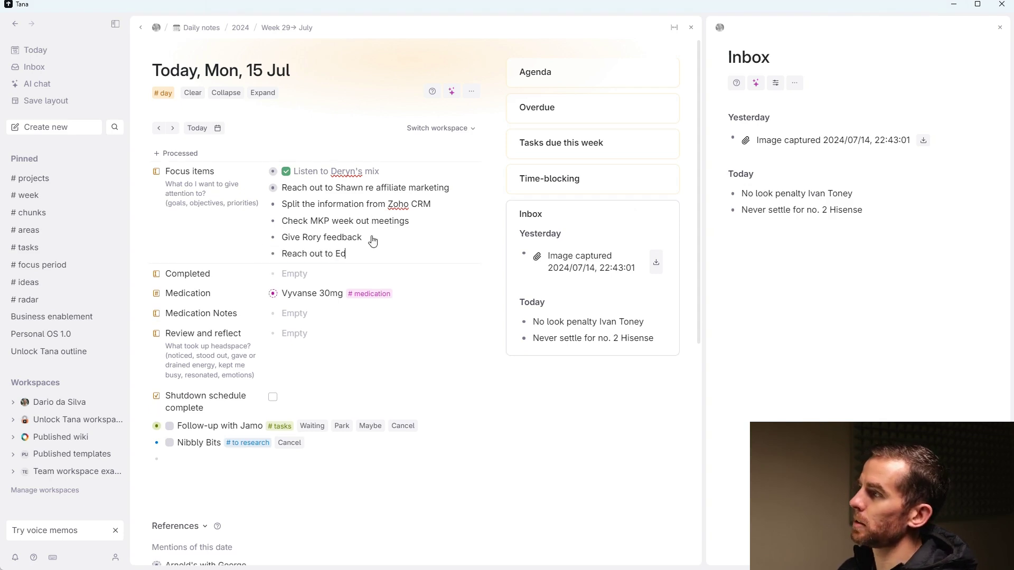
key("Escape")
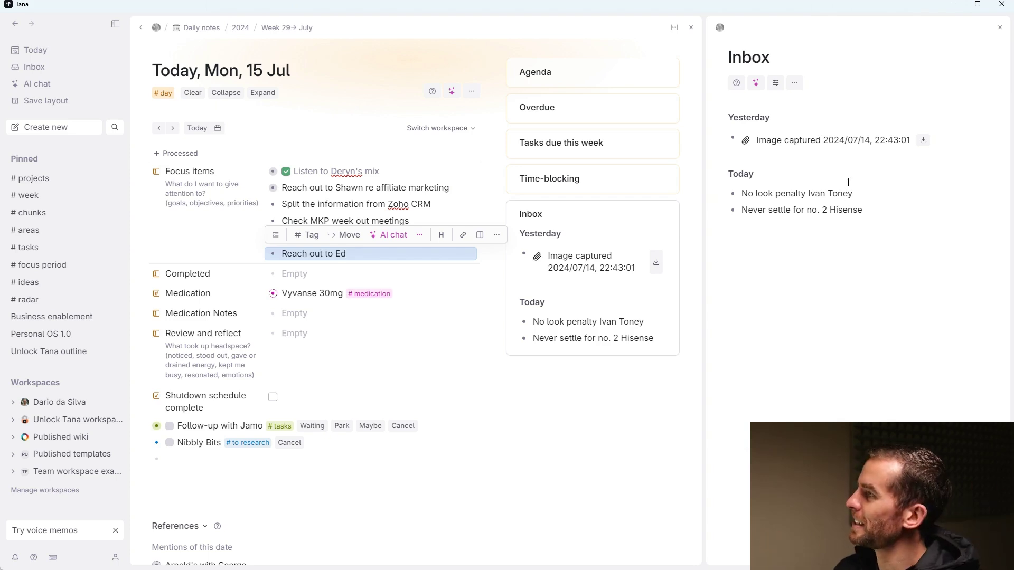
left_click(924, 141)
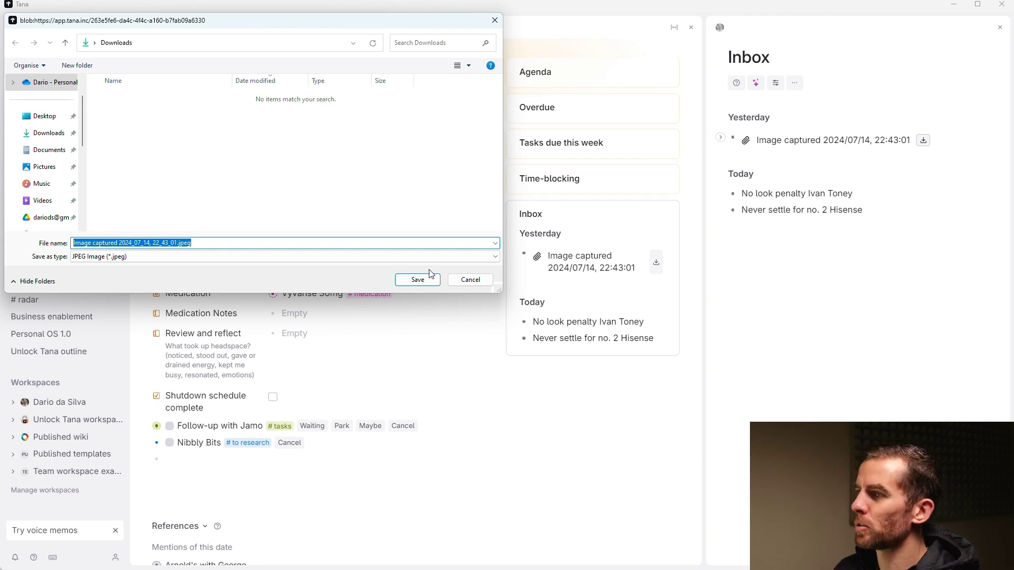
left_click(469, 279)
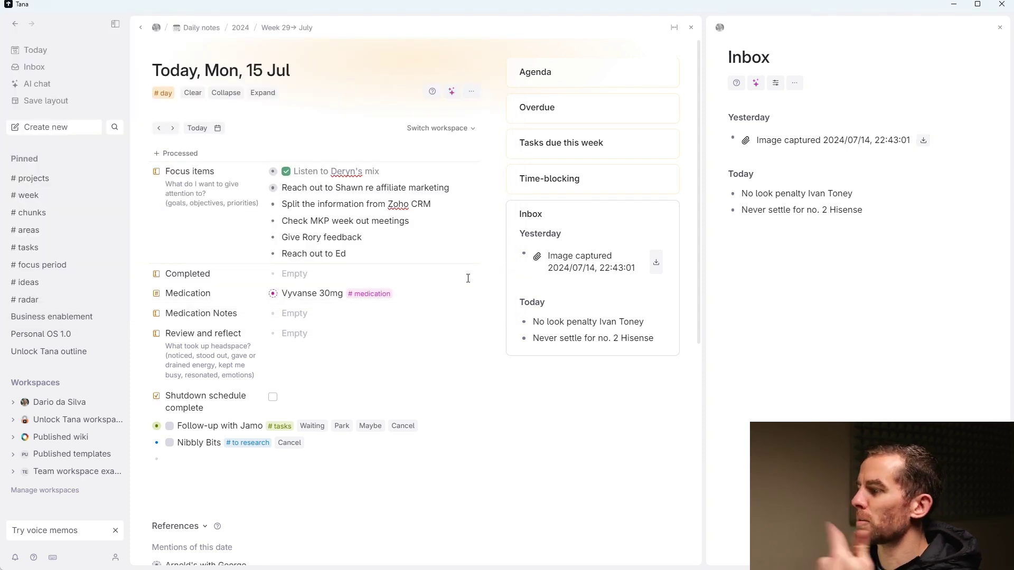